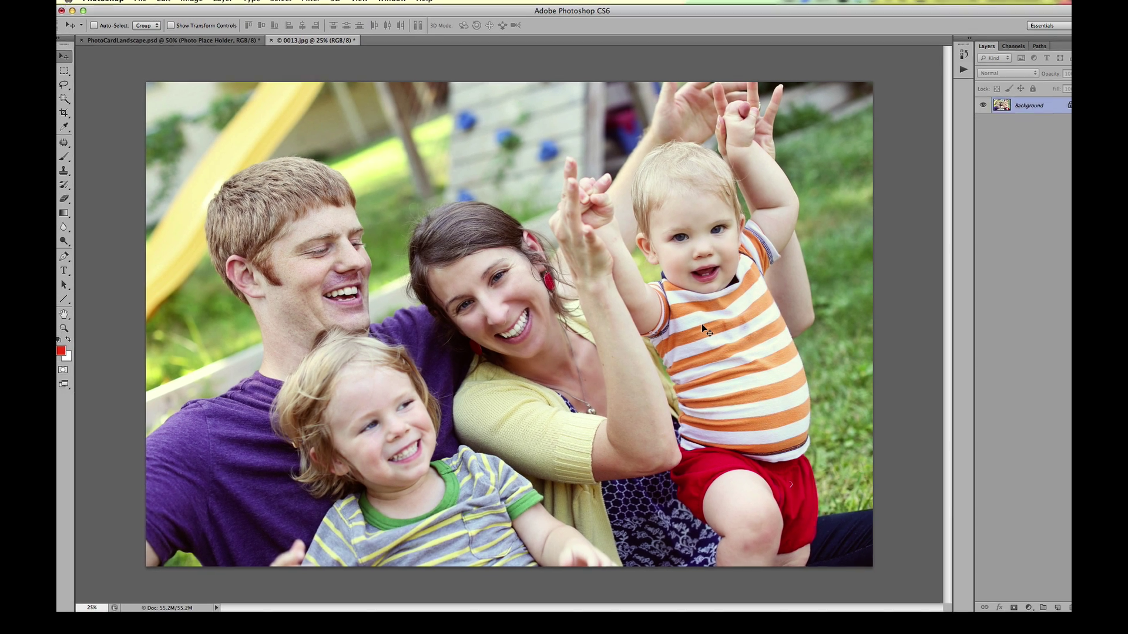
- Desaturate the family photo and increase its contrast with Levels, setting the white input level to 244 and raising the black level
key(shift+super+u)
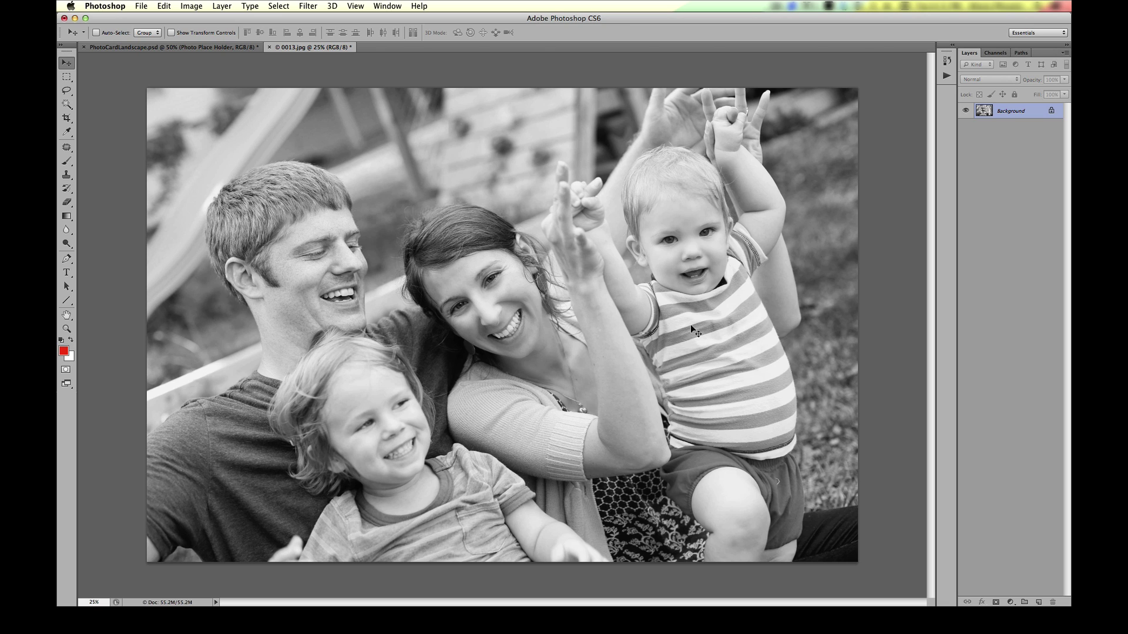
key(super+l)
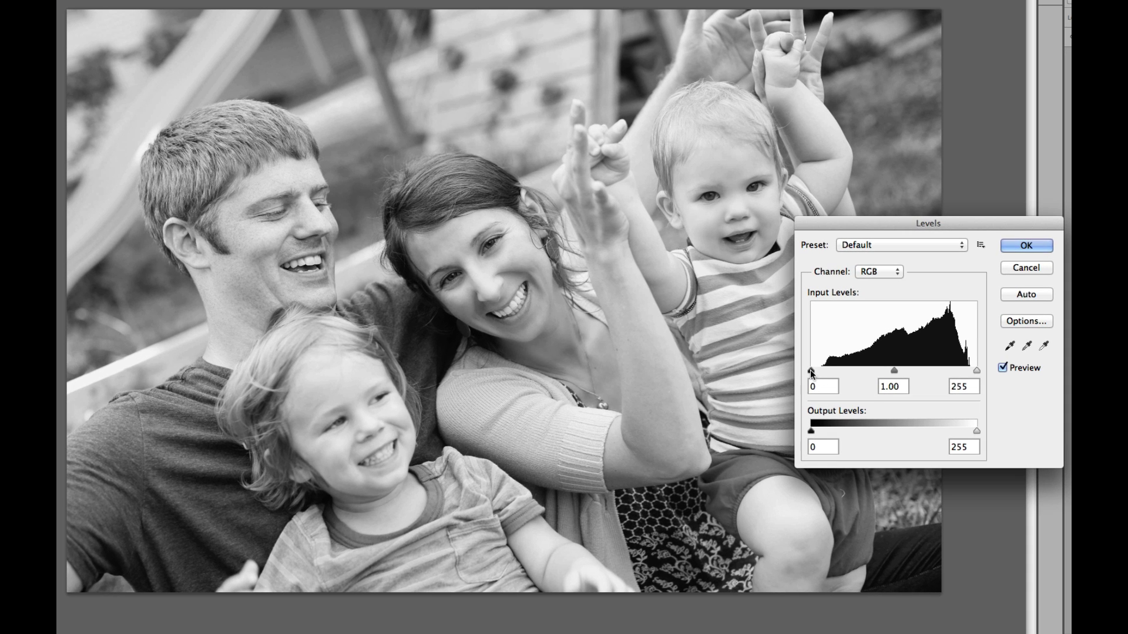
drag(883, 372, 886, 371)
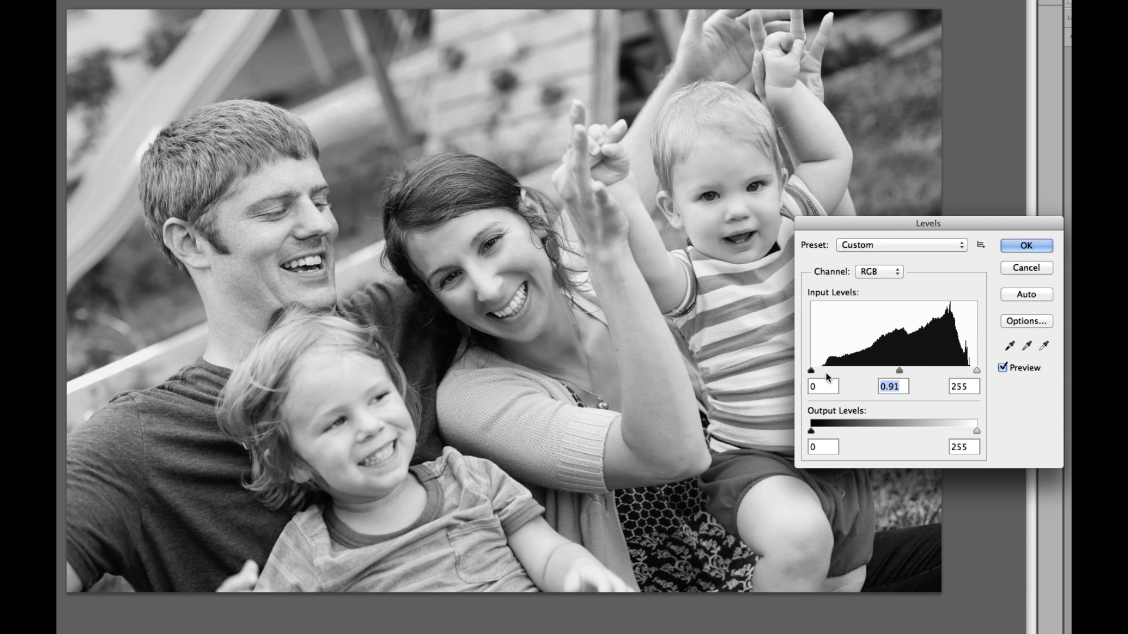
drag(812, 370, 816, 370)
drag(976, 371, 970, 371)
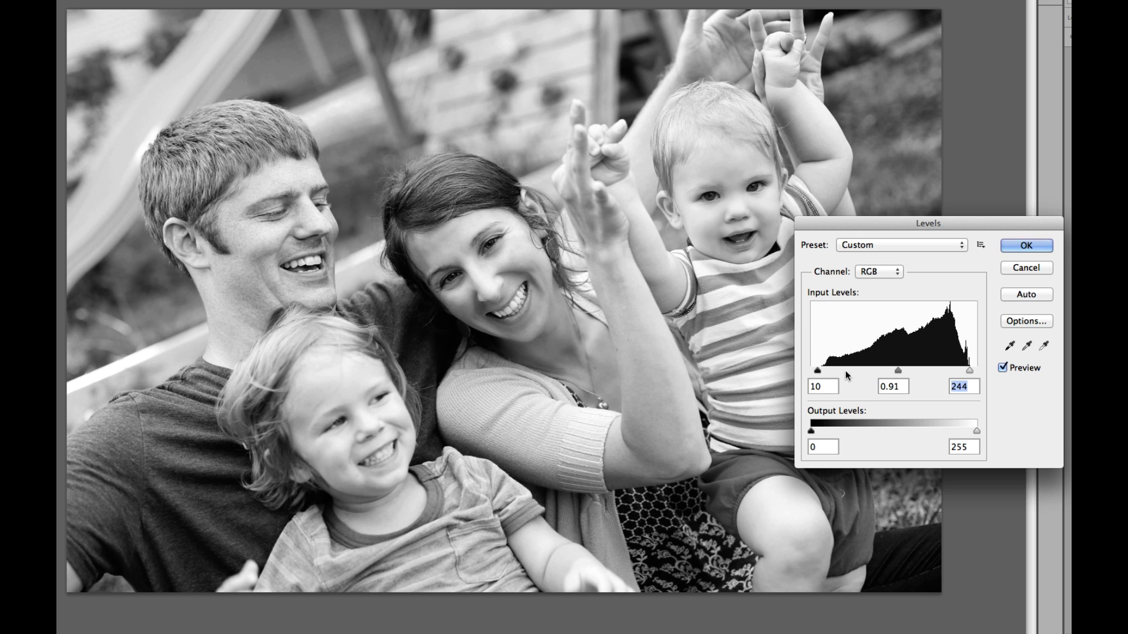
drag(897, 372, 893, 370)
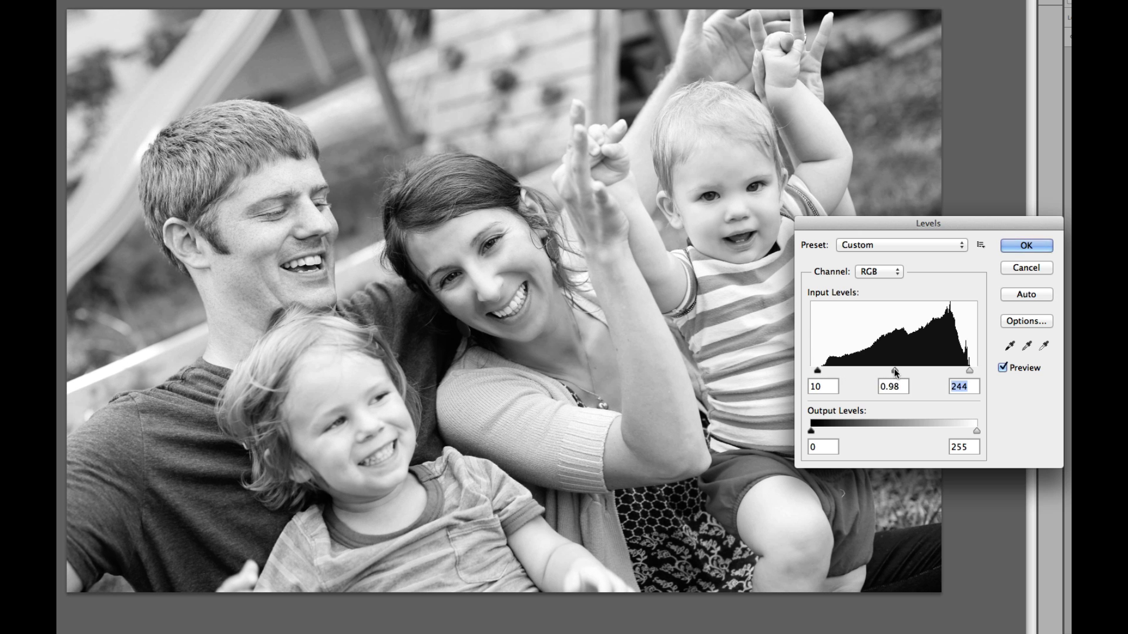
click(893, 370)
drag(818, 371, 822, 371)
drag(895, 371, 897, 370)
click(1026, 247)
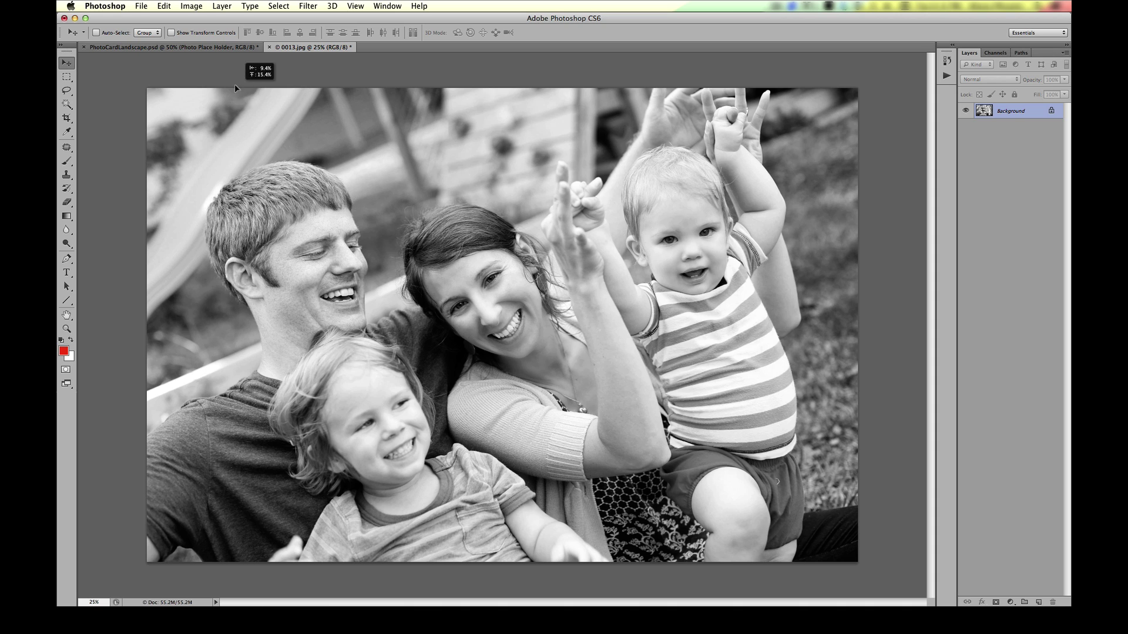
- Paste the black-and-white photo into PhotoCardLandscape.psd and clip it to the Photo Place Holder layer
click(217, 47)
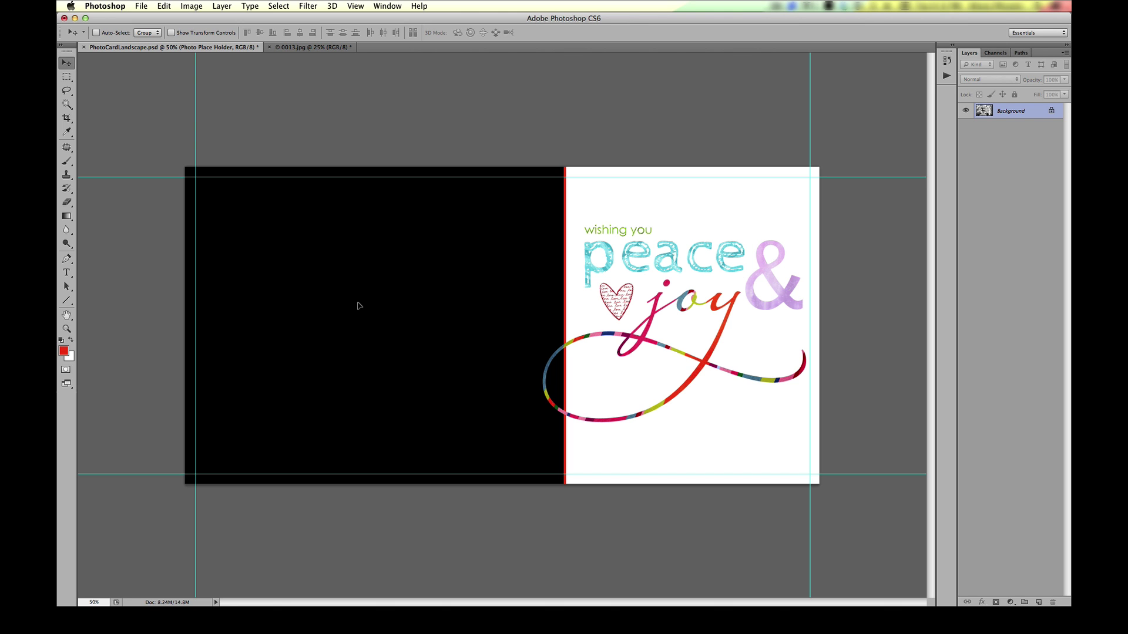
key(super+v)
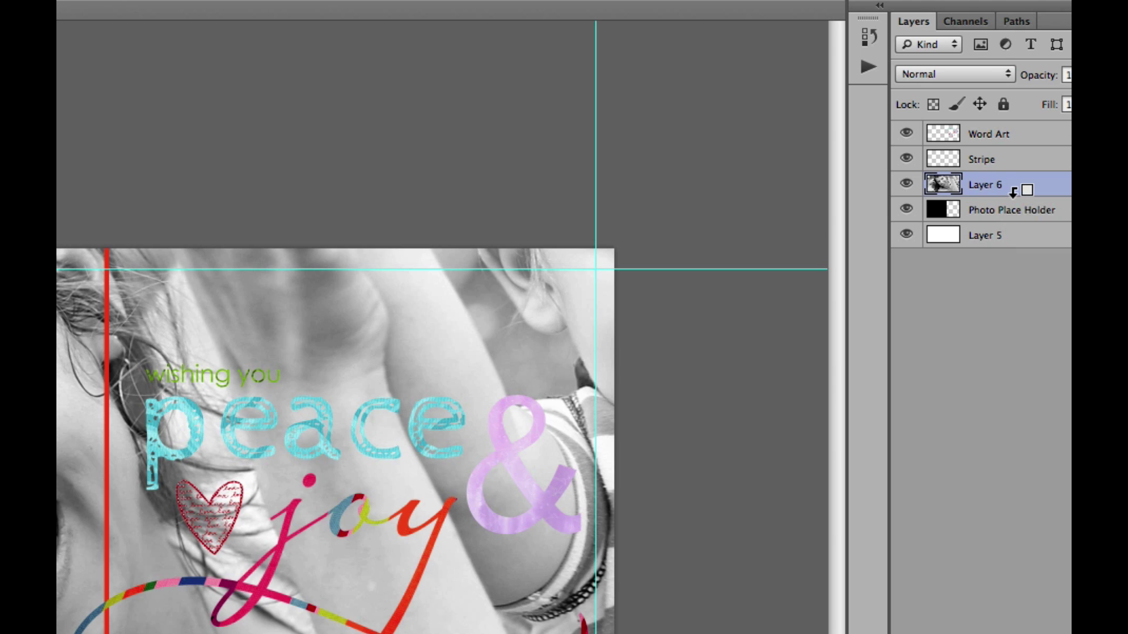
alt+click(1013, 194)
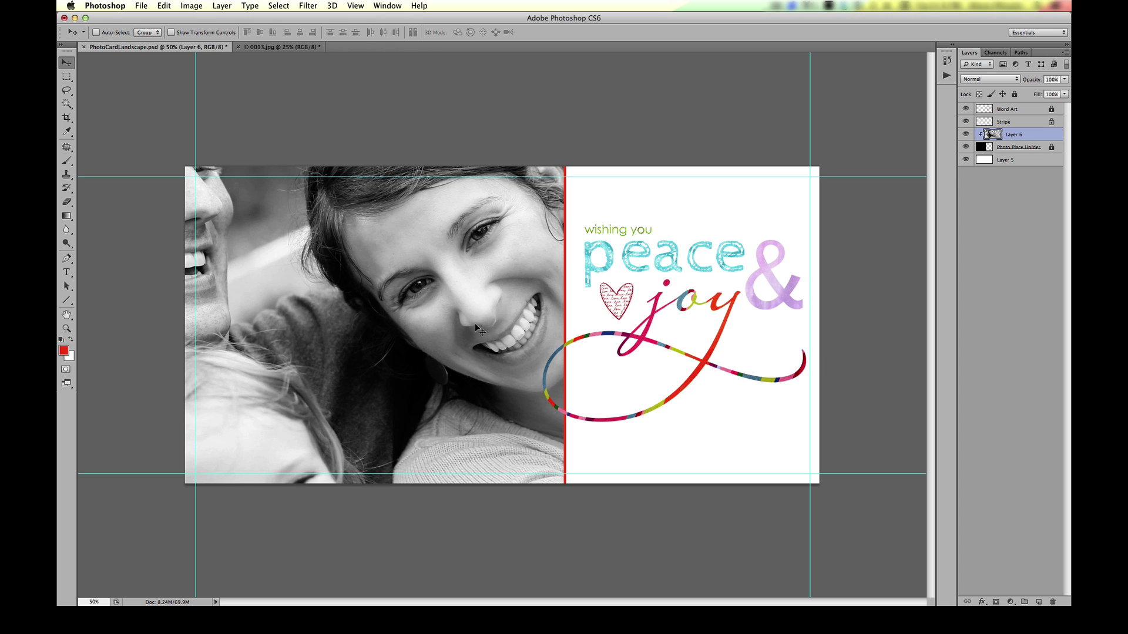
- Scale the clipped photo to about 34.5% and position it so the whole family fills the card's placeholder area
key(super+t)
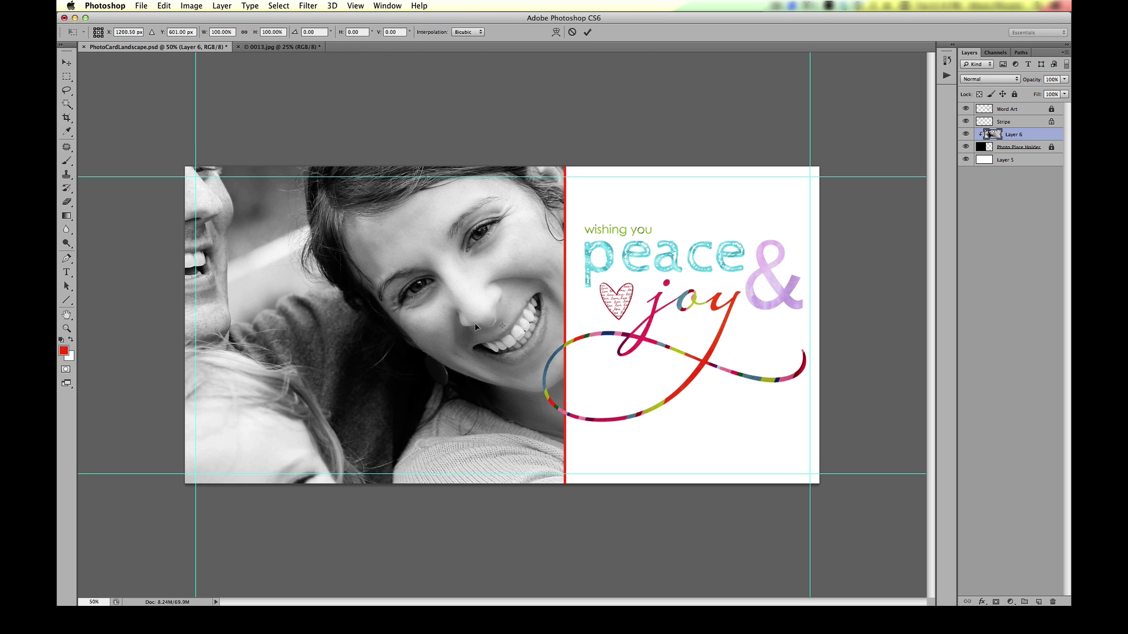
key(super+minus)
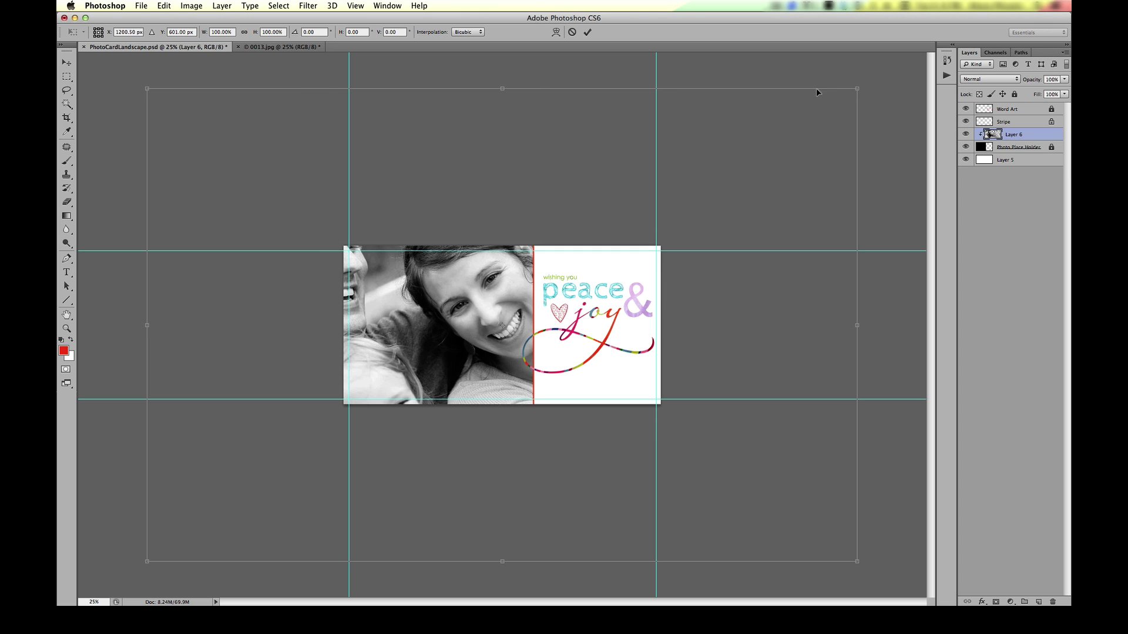
drag(858, 88, 653, 225)
drag(570, 273, 519, 277)
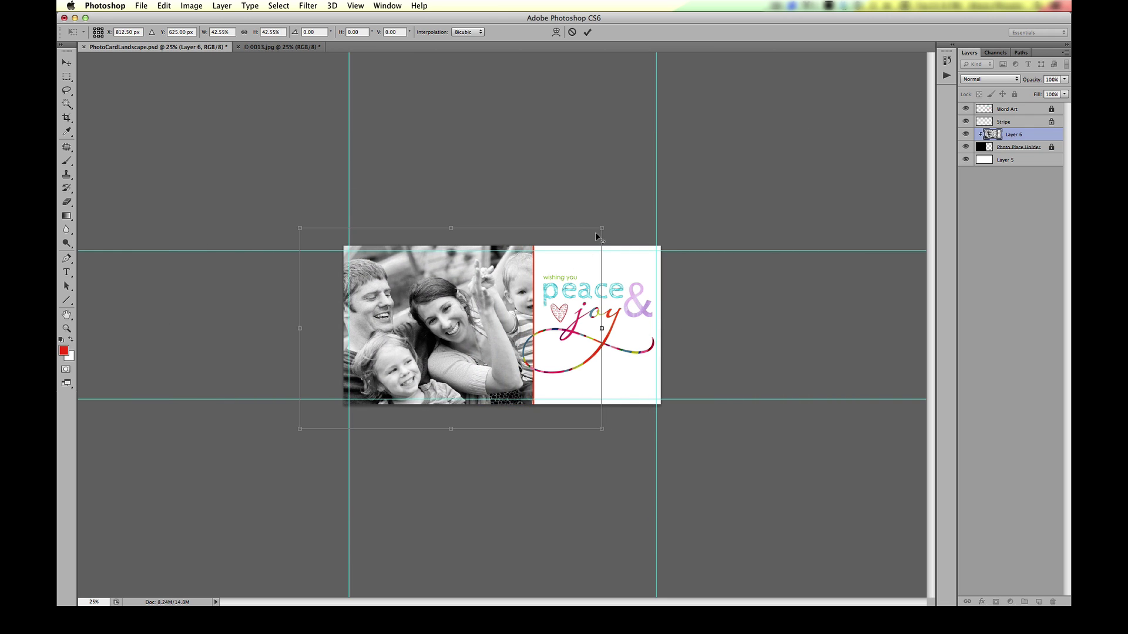
drag(601, 229, 573, 244)
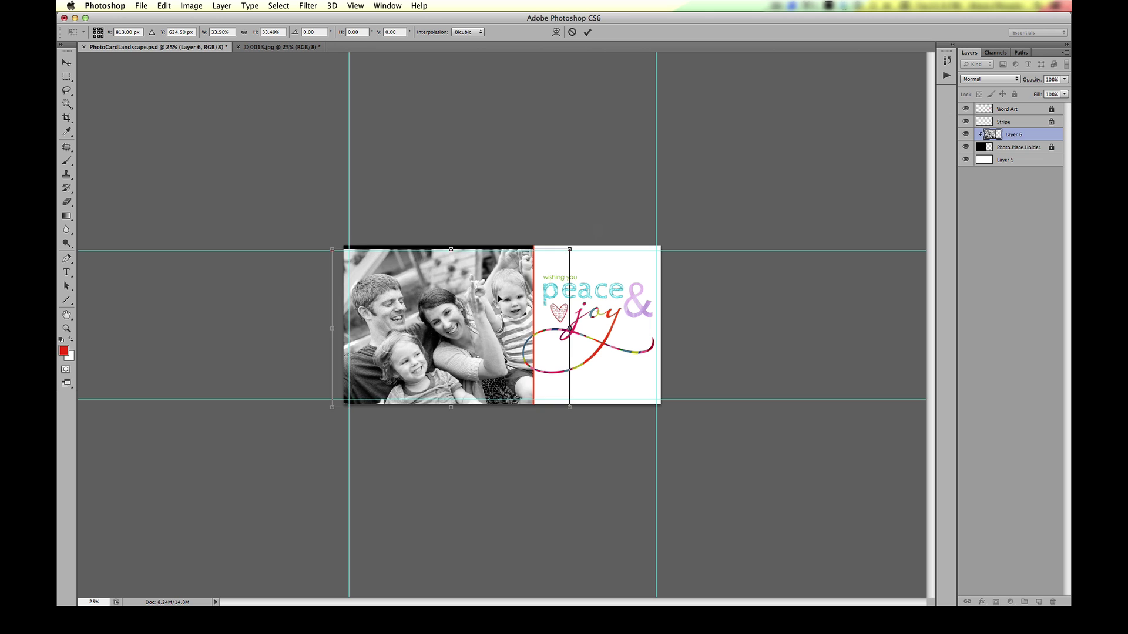
drag(501, 299, 487, 296)
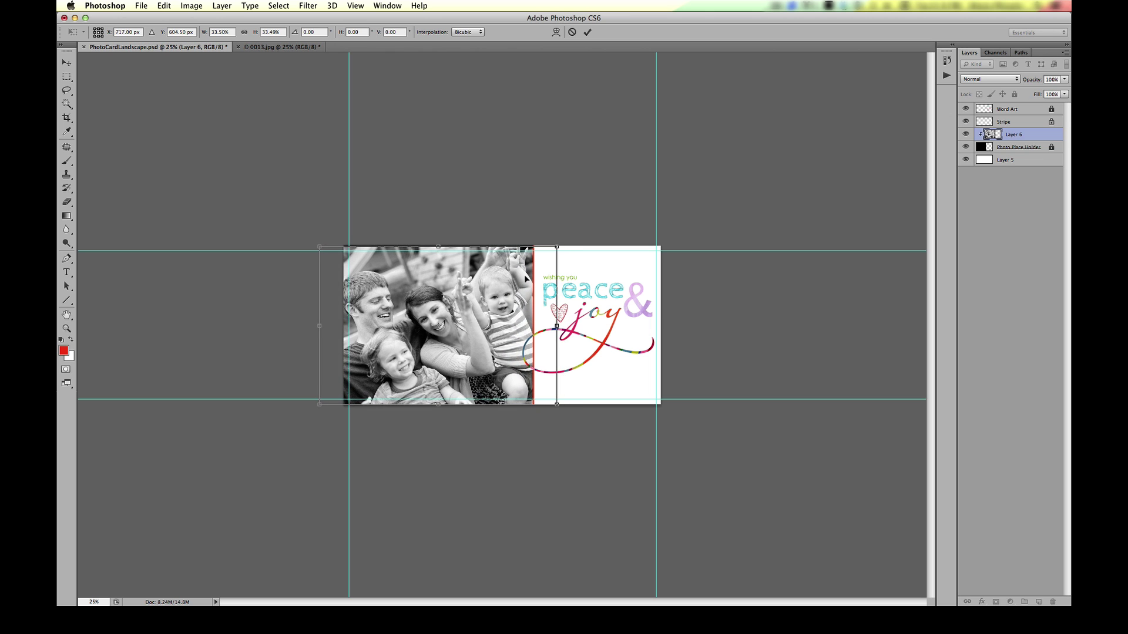
drag(560, 244, 562, 243)
drag(500, 296, 494, 296)
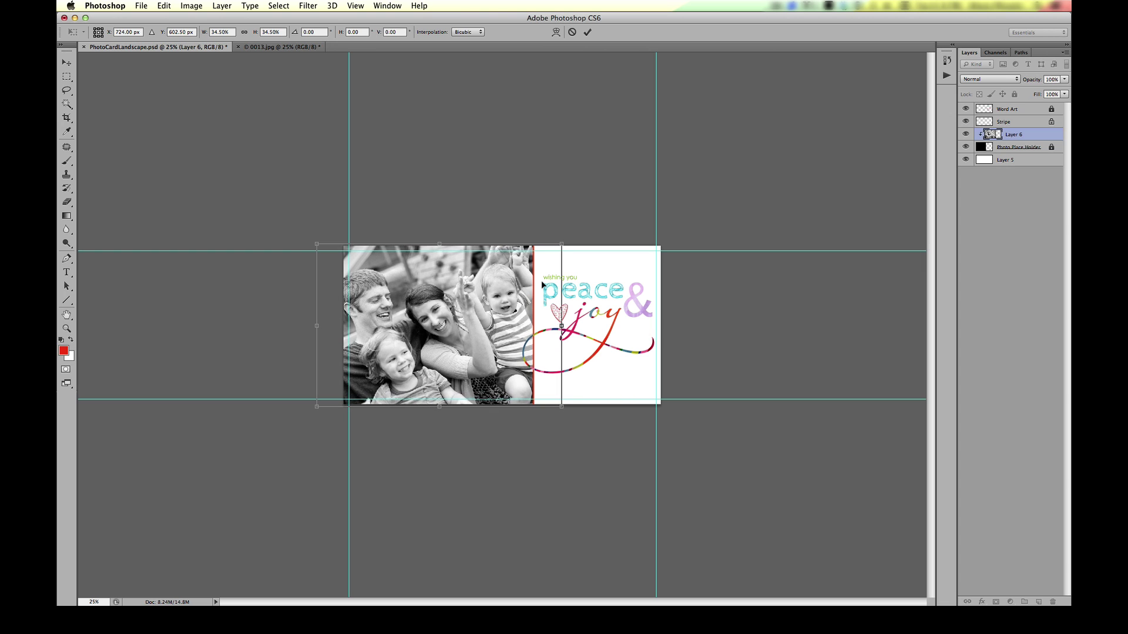
key(Return)
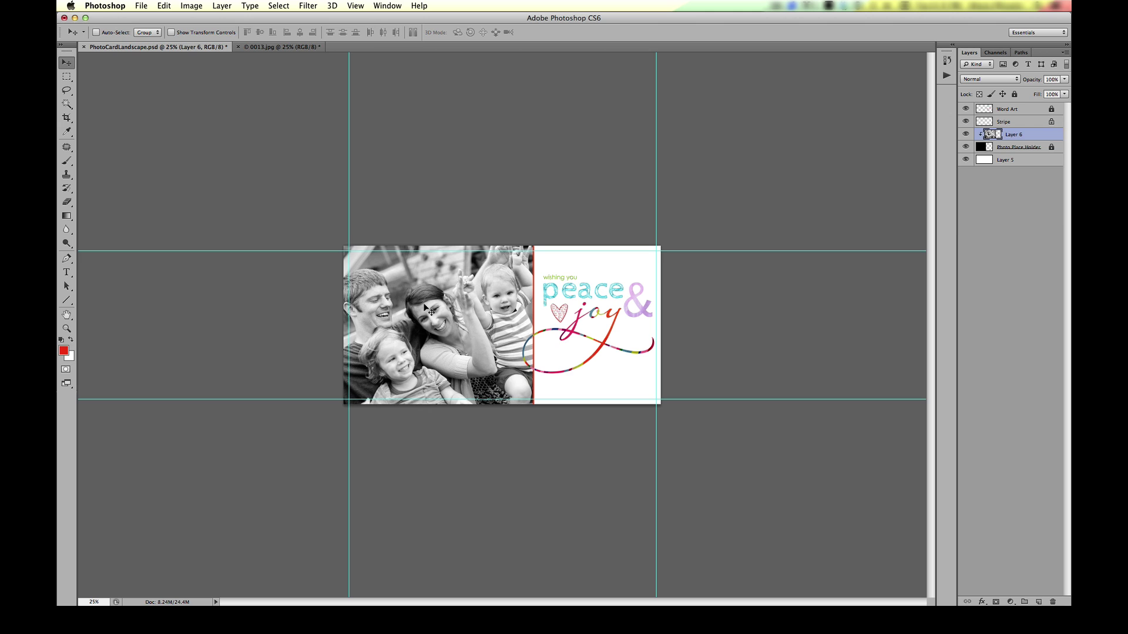
- Add a text box below the word art's swirl containing a red sign-off line with the family's name
key(super+plus)
key(super+plus)
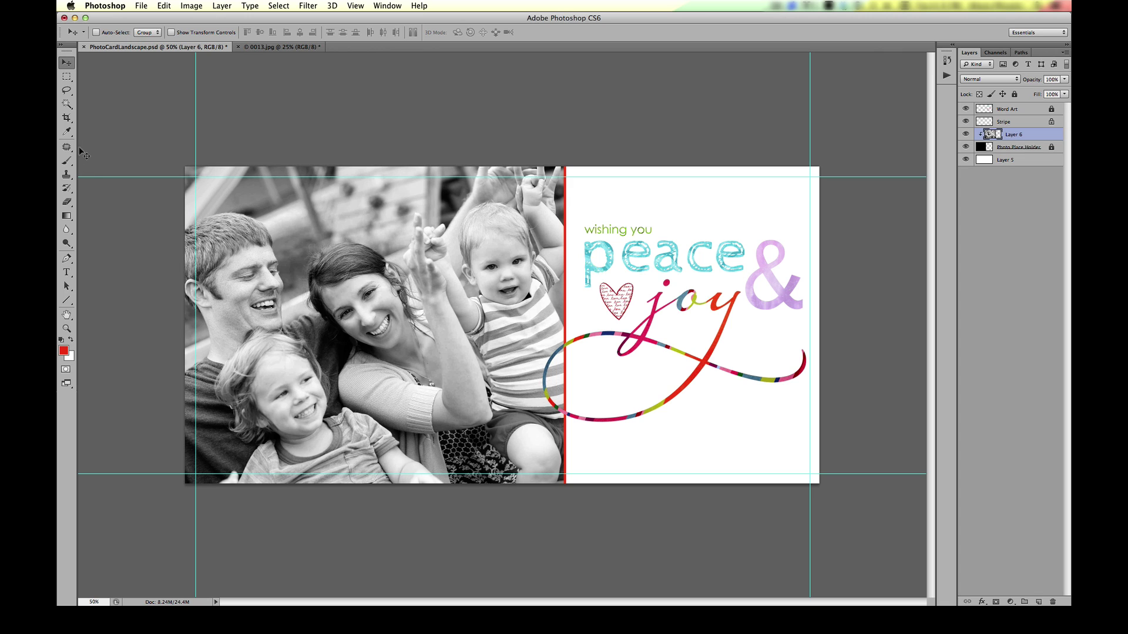
click(68, 273)
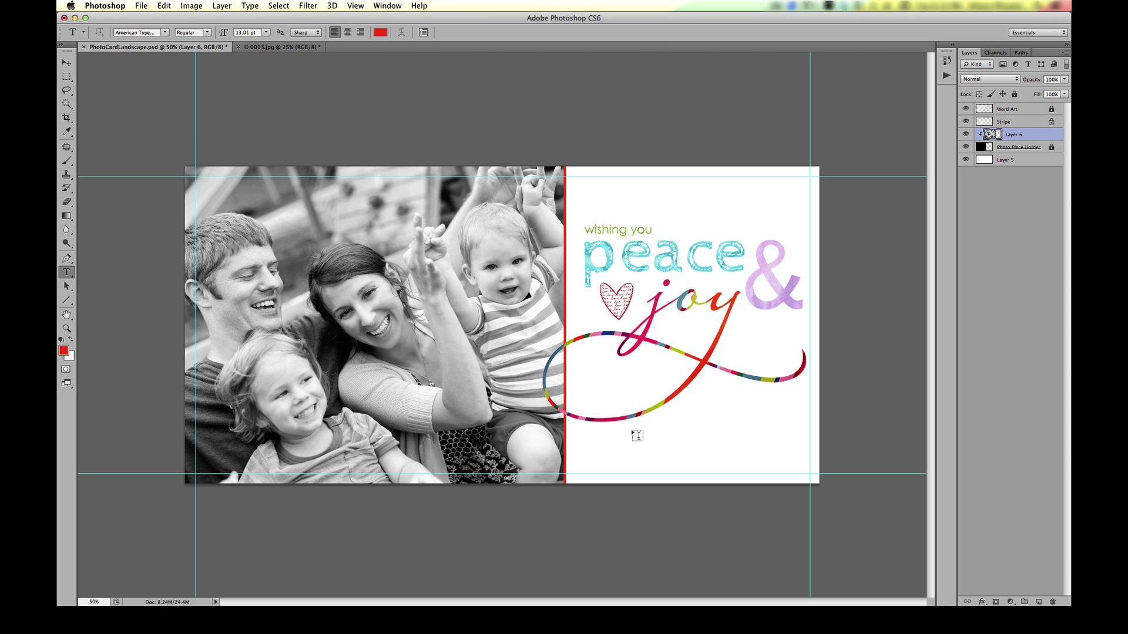
drag(632, 433, 803, 460)
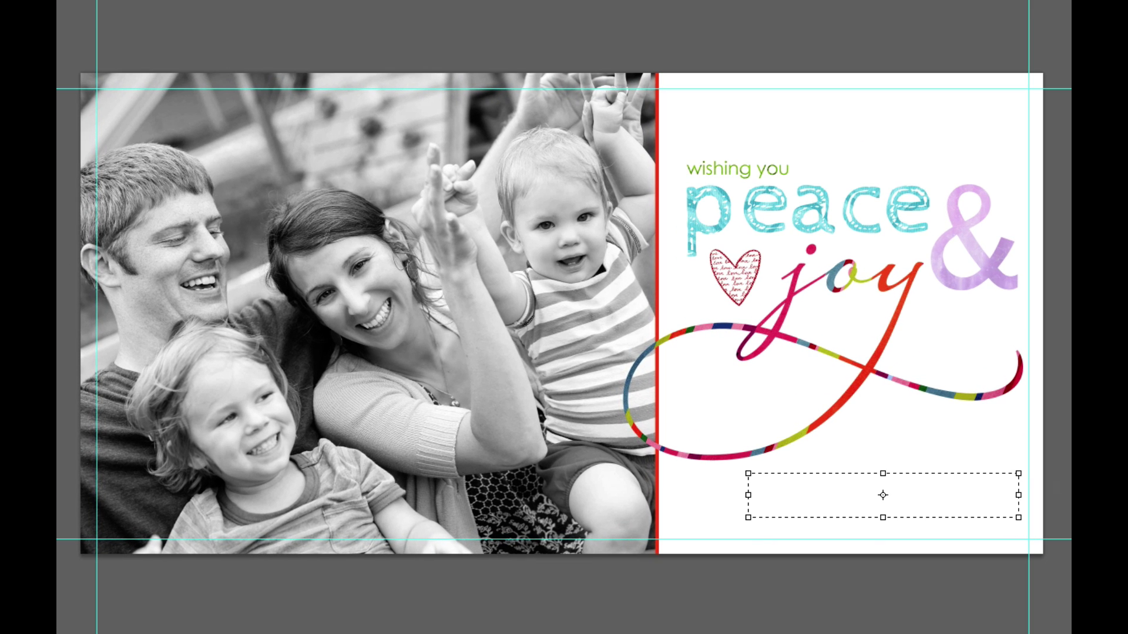
text(love the furr fam)
key(ctrl+Return)
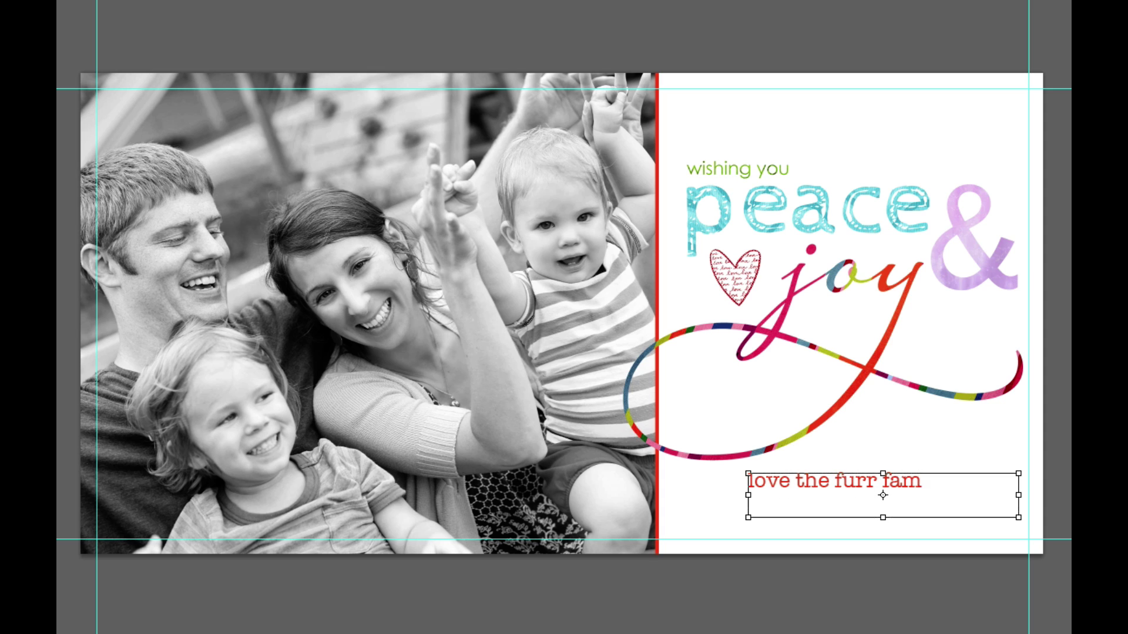
- Move the sign-off text into the card's lower-right corner, keeping it inside the guides
key(v)
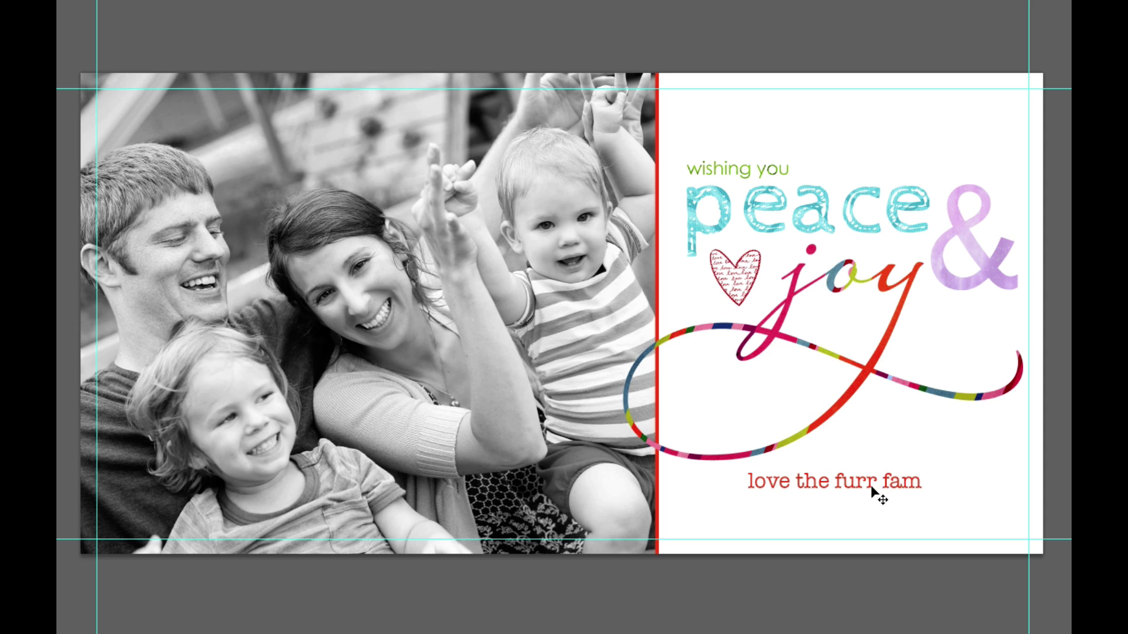
drag(868, 488, 965, 521)
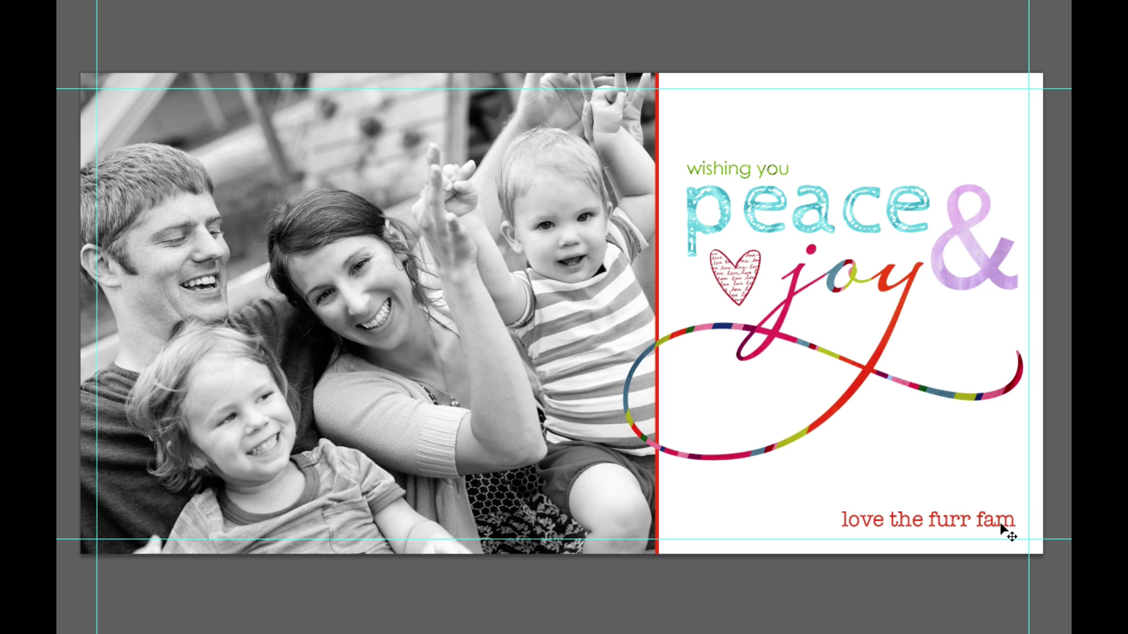
mouse_move(1002, 529)
mouse_down()
mouse_move(1026, 545)
mouse_move(997, 522)
mouse_up()
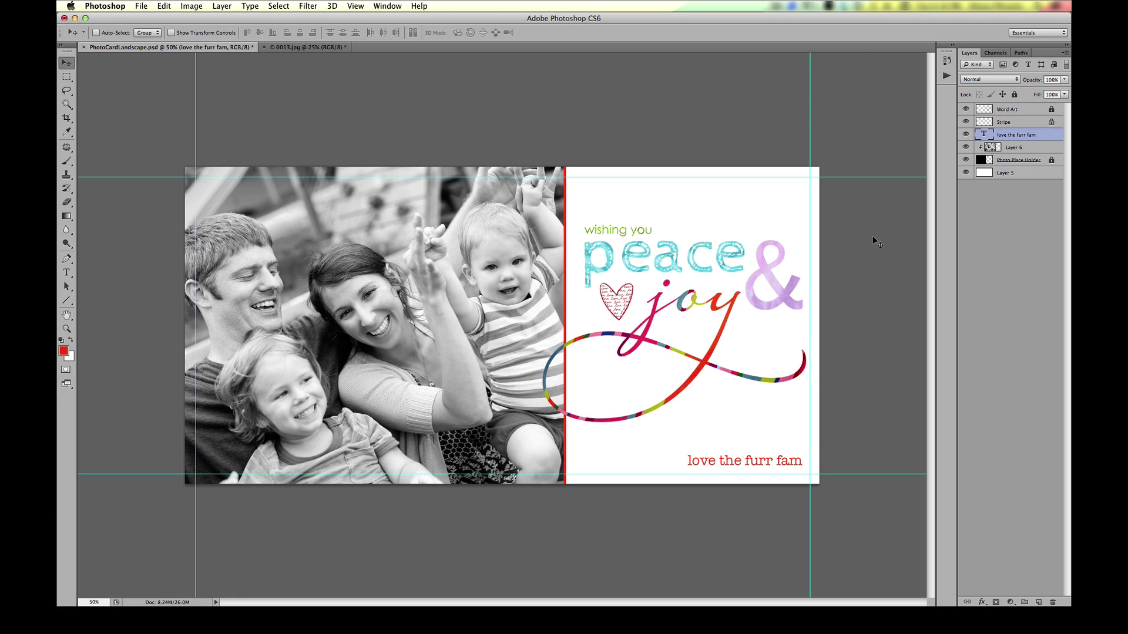
- Flatten all of the card's layers into a single image
key(alt+bracketright)
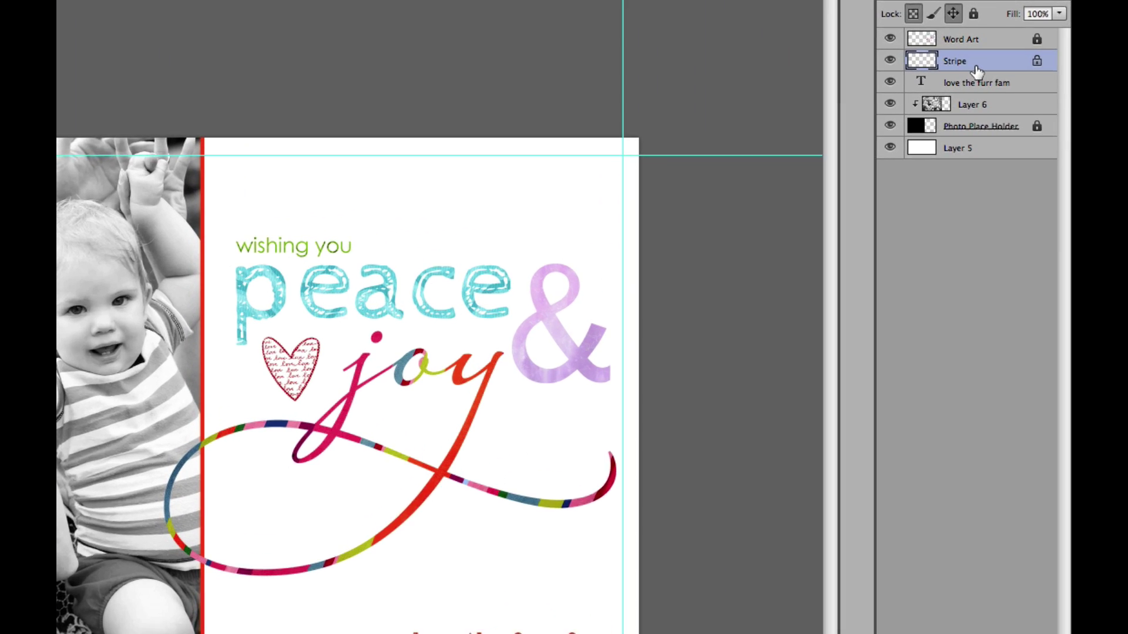
right_click(966, 46)
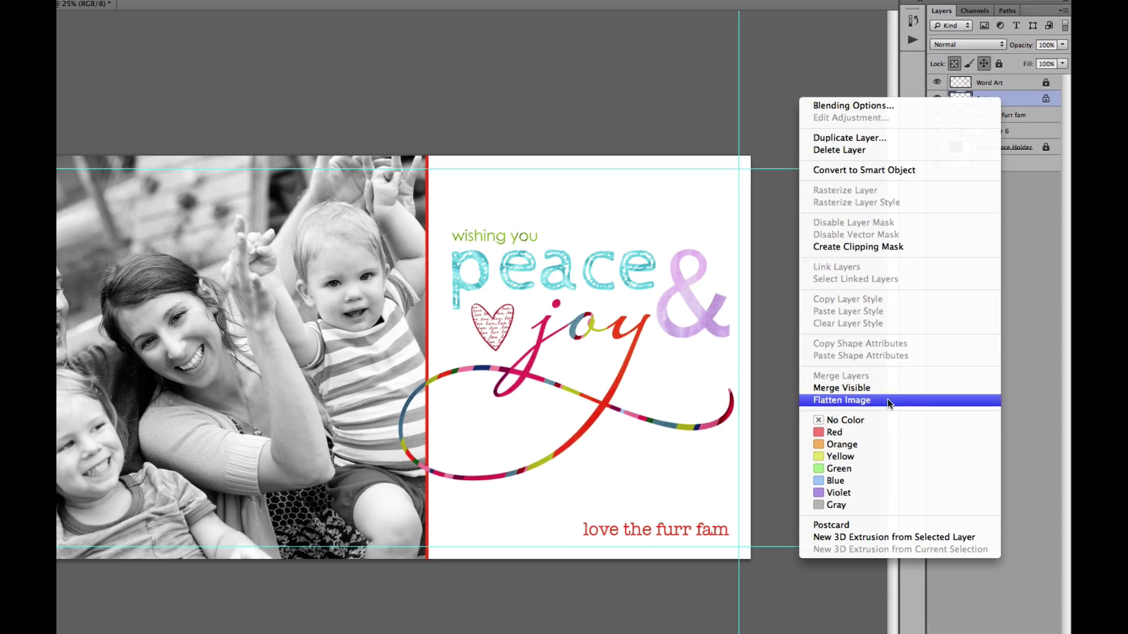
click(774, 498)
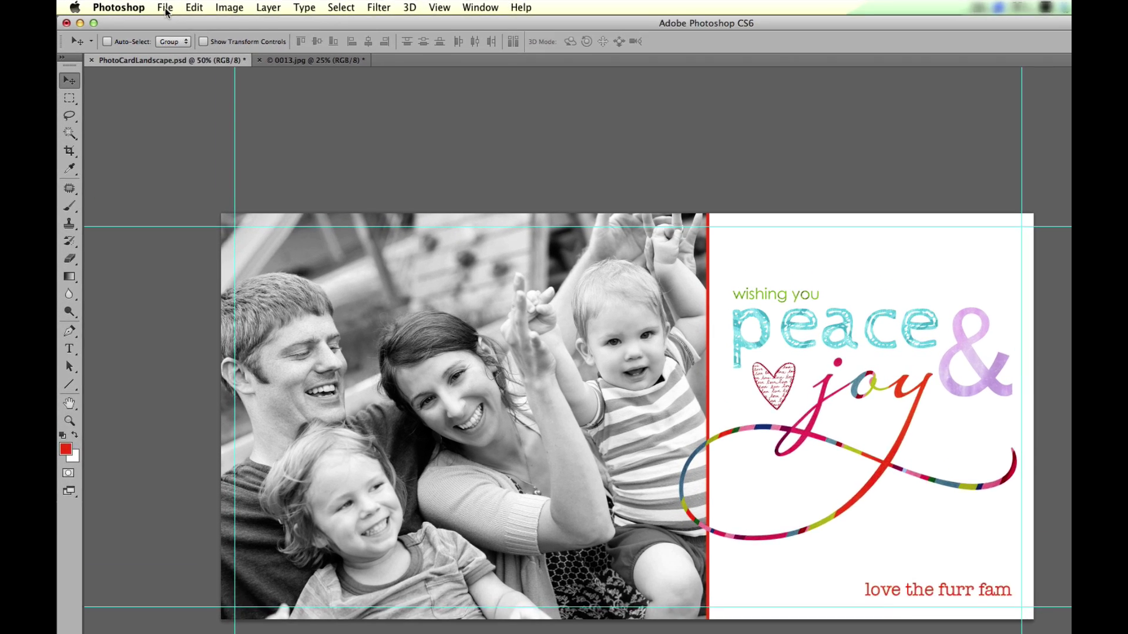
- Save the flattened card to the Desktop as holidaycard.jpg in JPEG format with Maximum quality 12
click(141, 6)
click(156, 129)
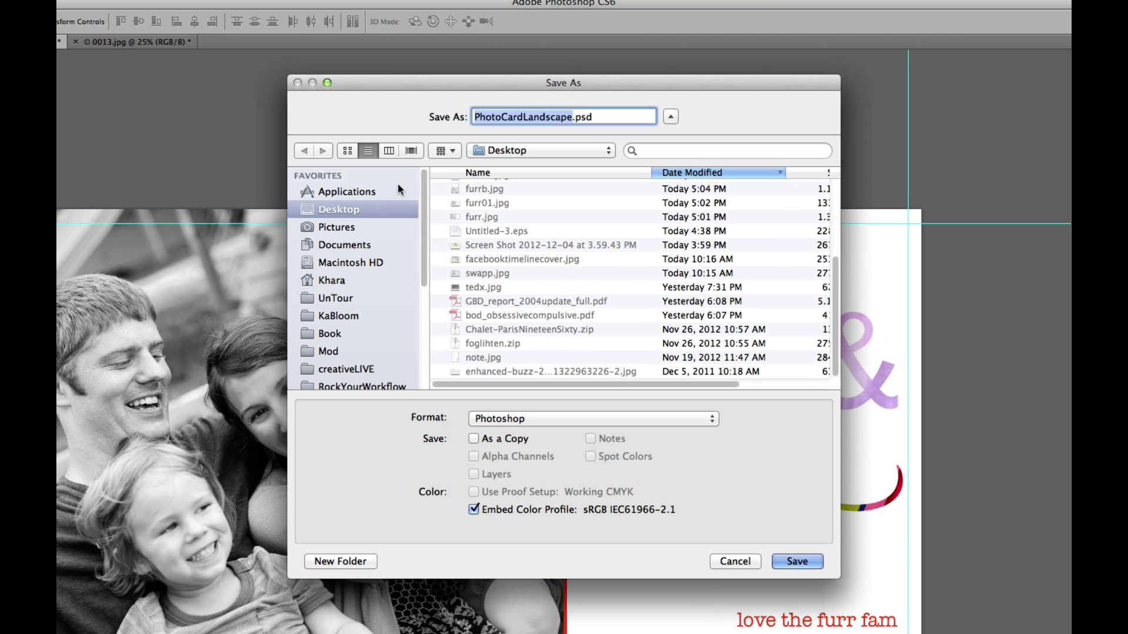
text(ho)
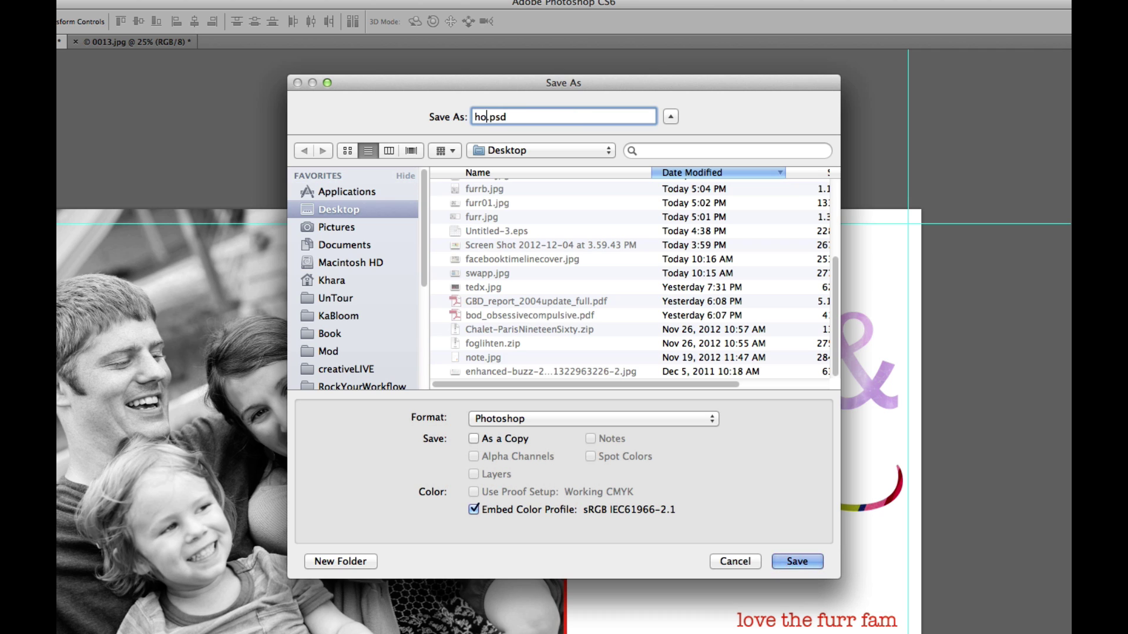
text(lidaycard)
click(520, 420)
click(509, 510)
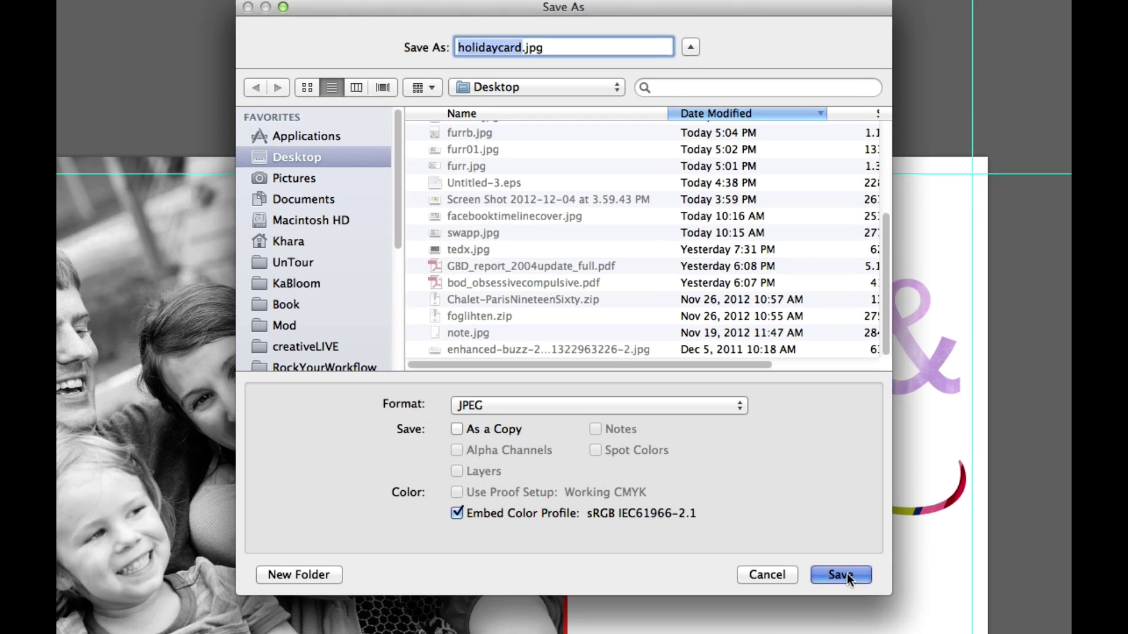
click(841, 574)
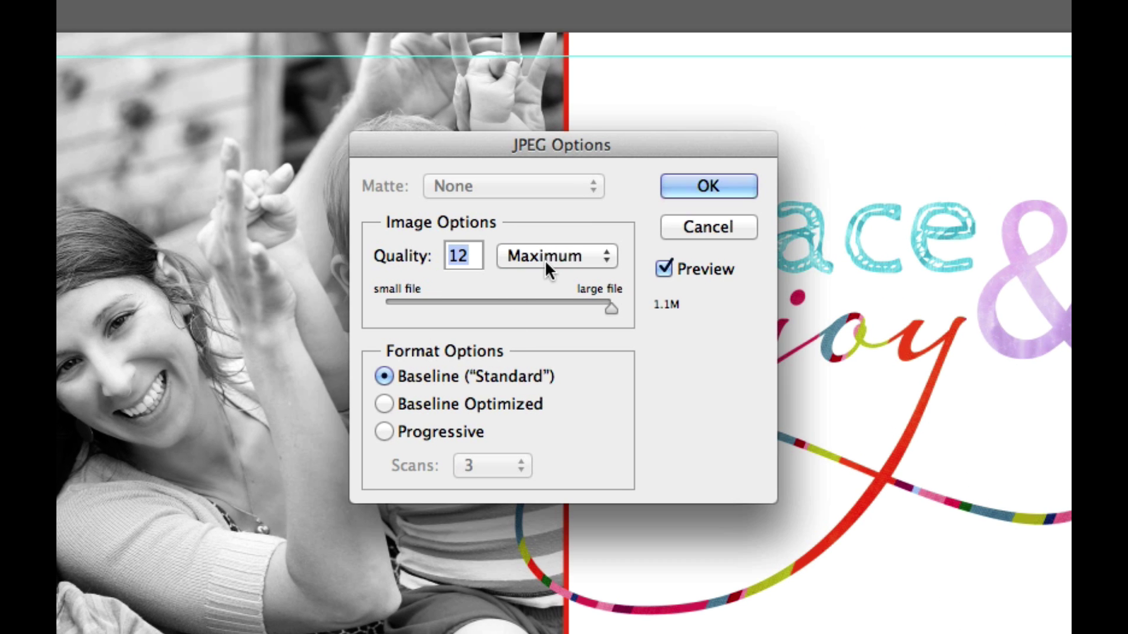
click(709, 187)
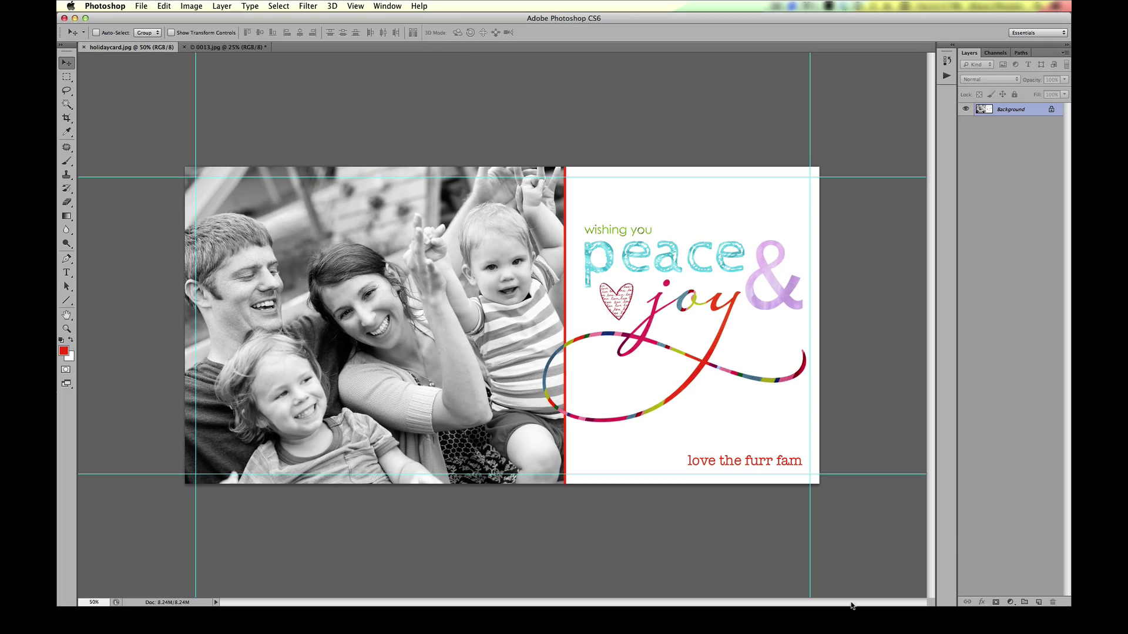
- Switch to the Mpix website in the browser and create a new photo album named Holiday Card
click(814, 602)
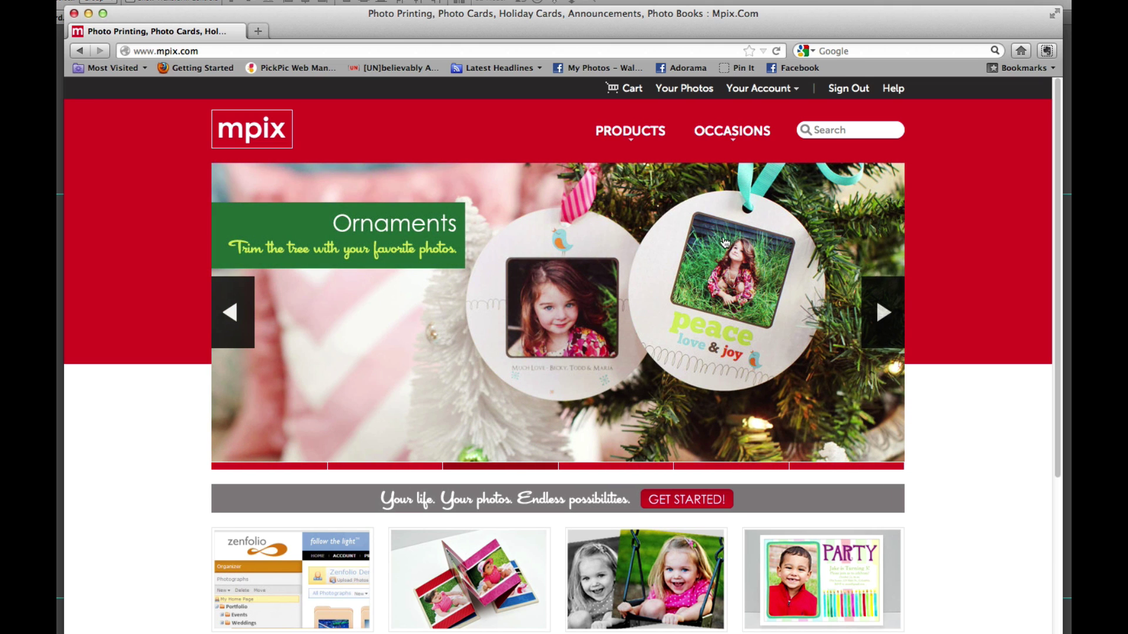
click(698, 94)
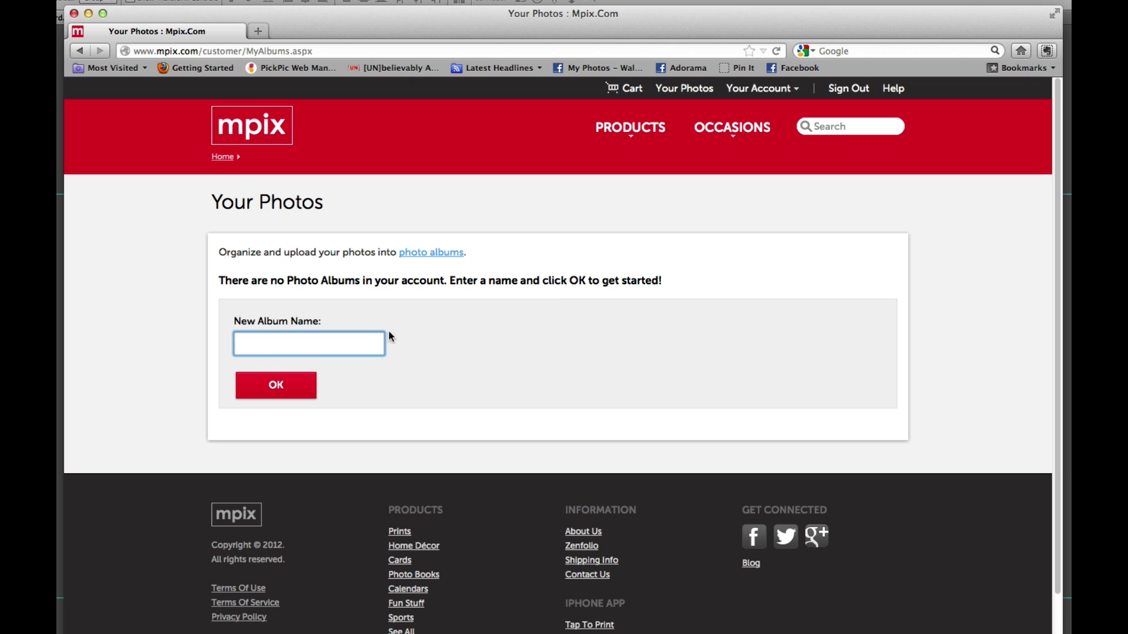
text(Holi)
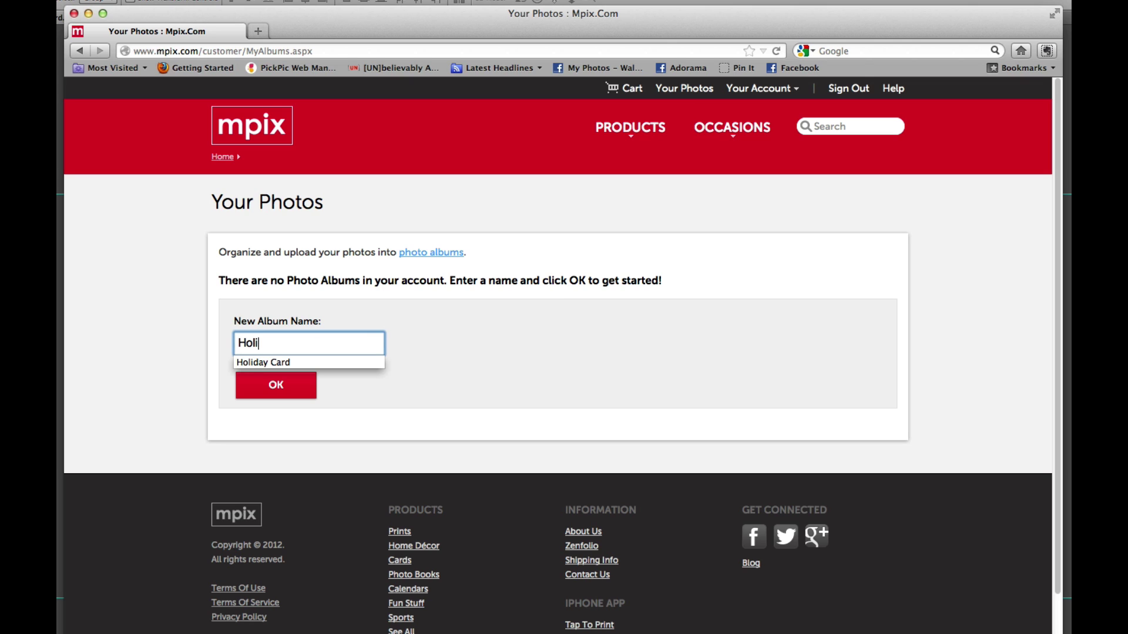
text(day Card)
click(282, 386)
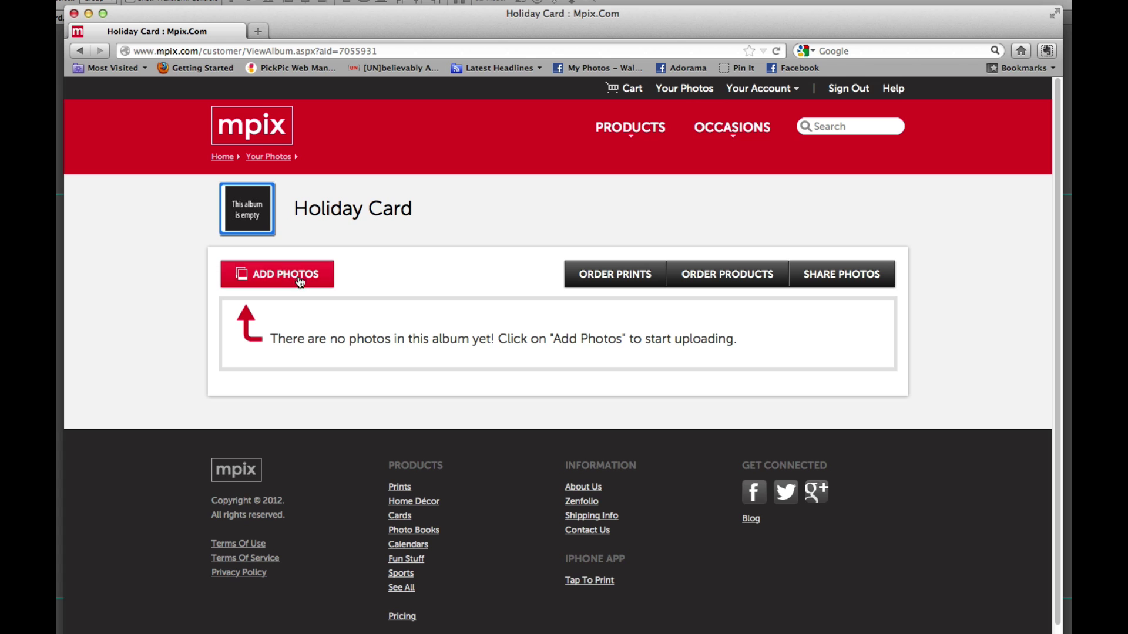
- Upload holidaycard.jpg from the Desktop to the Holiday Card album
click(300, 281)
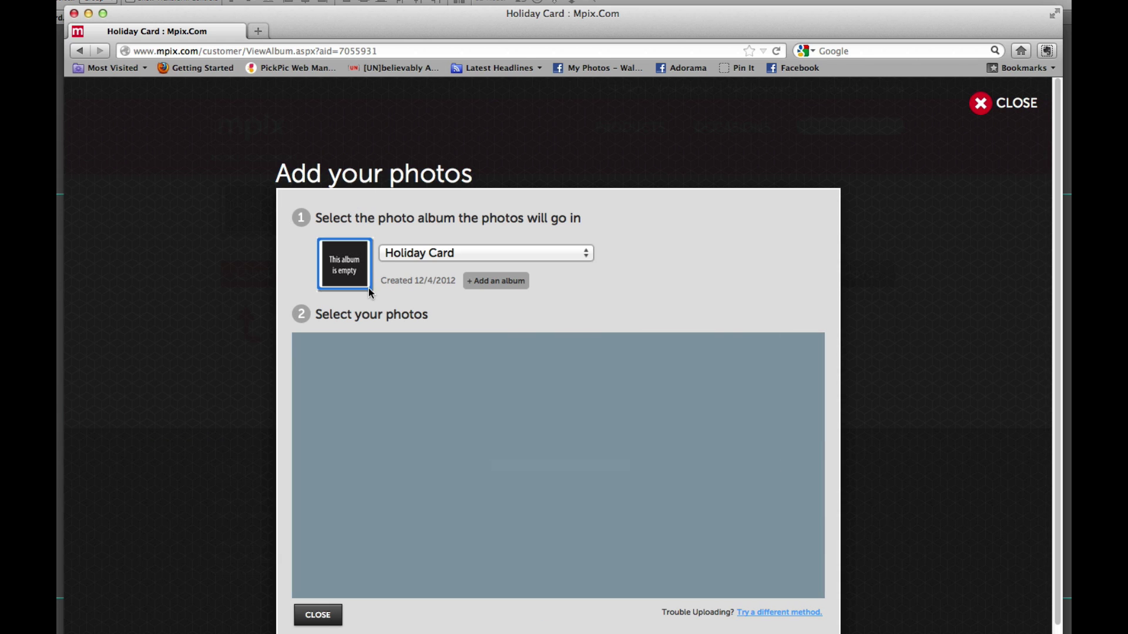
click(407, 381)
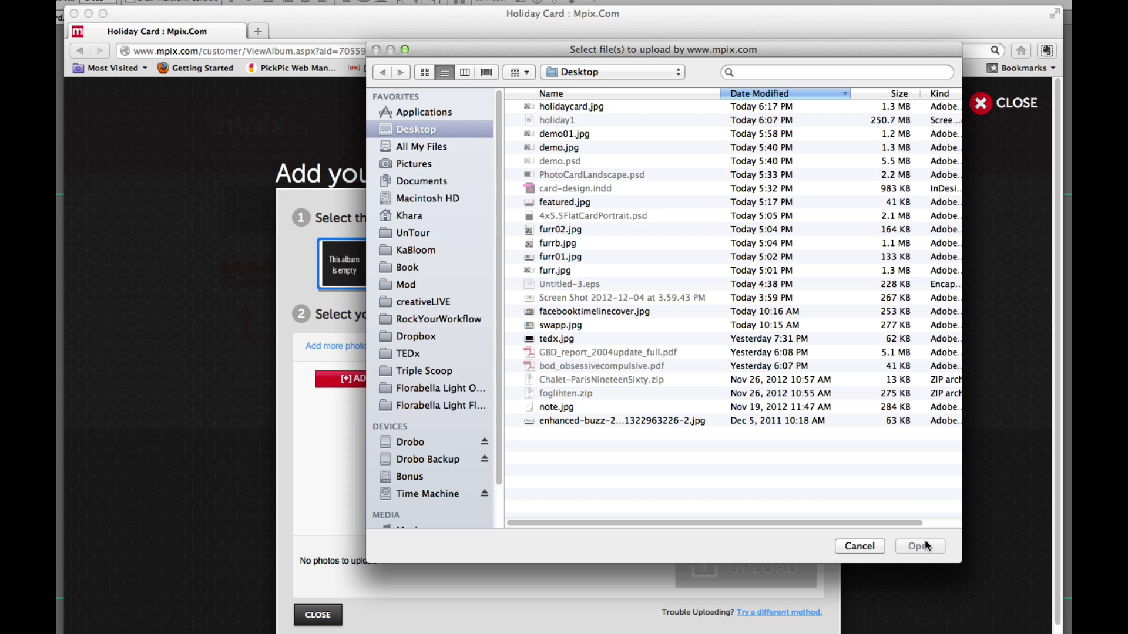
click(583, 106)
click(920, 547)
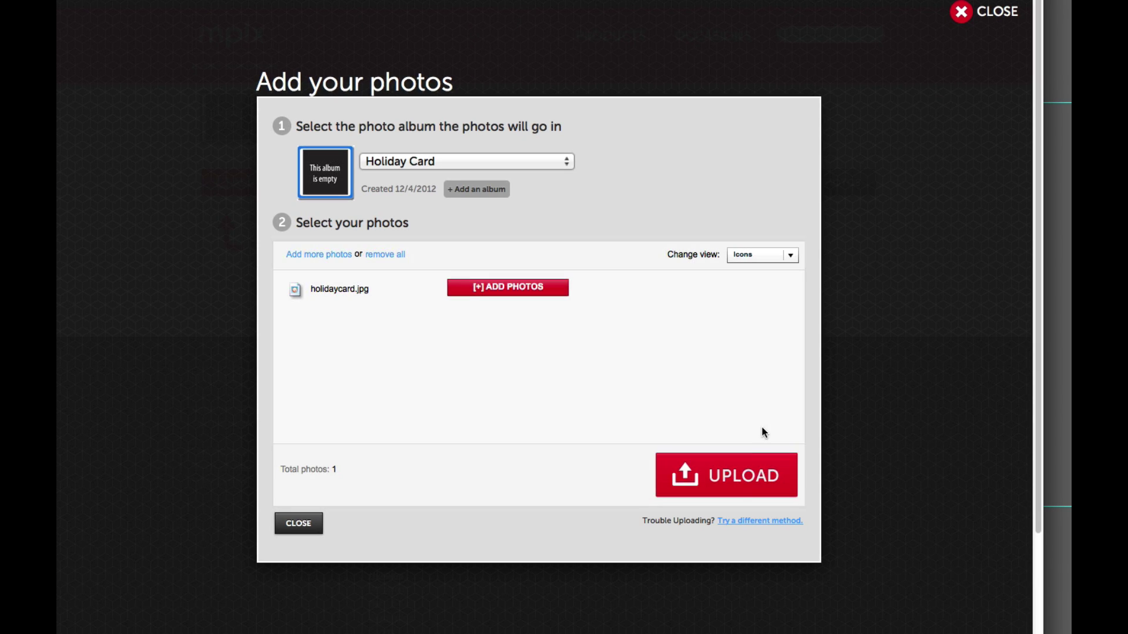
click(749, 483)
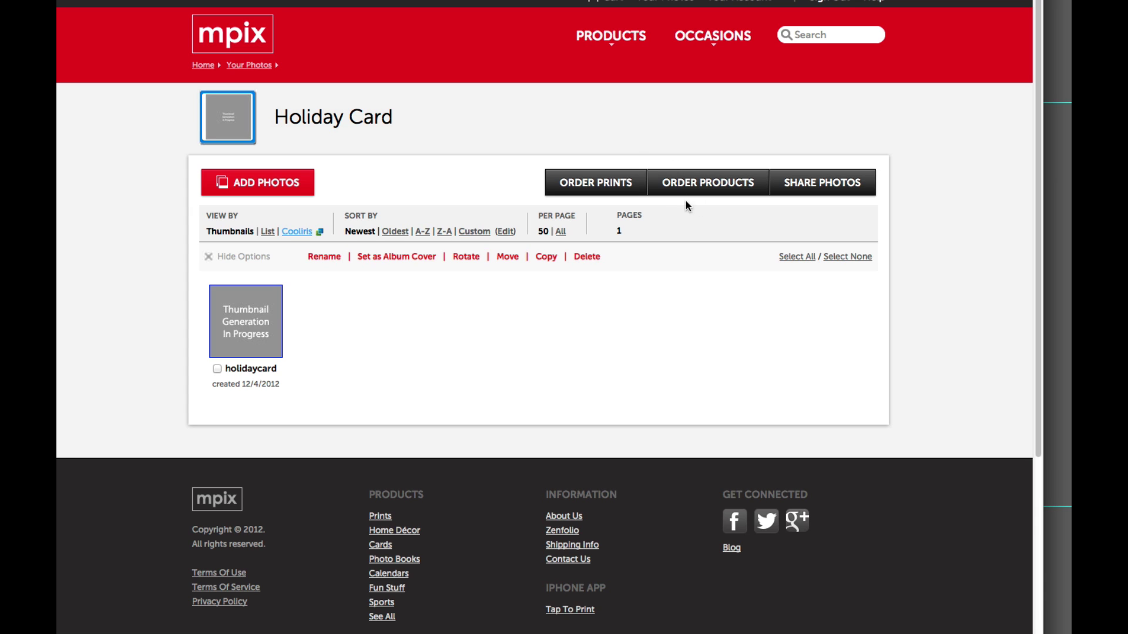
- Start ordering products from the album and choose Photo Cards from the full product catalogue
click(718, 188)
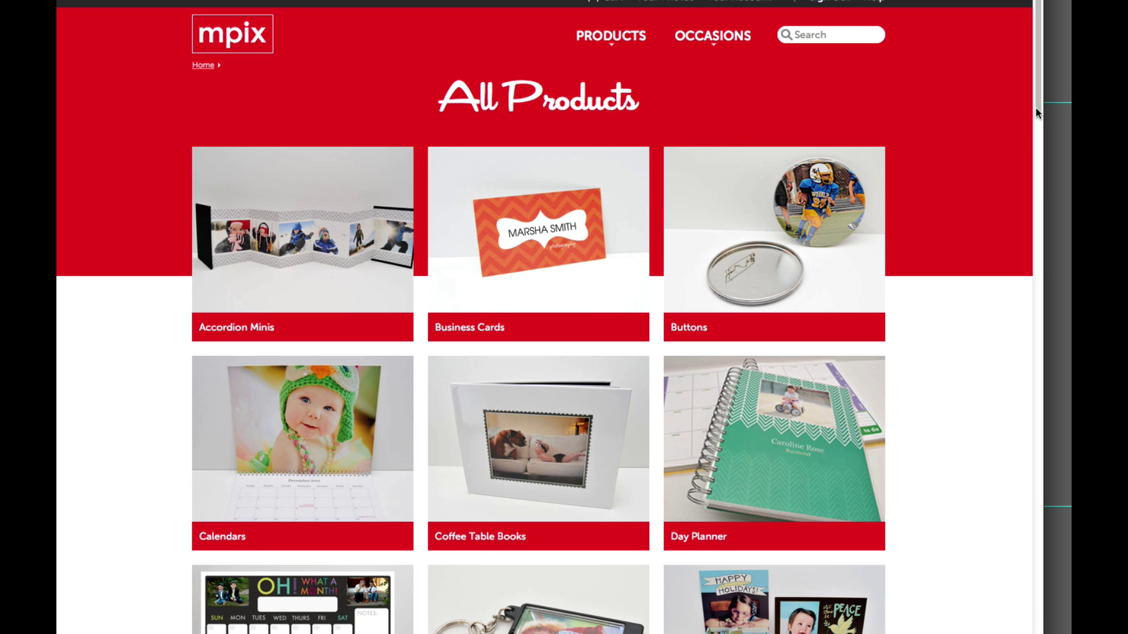
drag(1035, 107, 1021, 201)
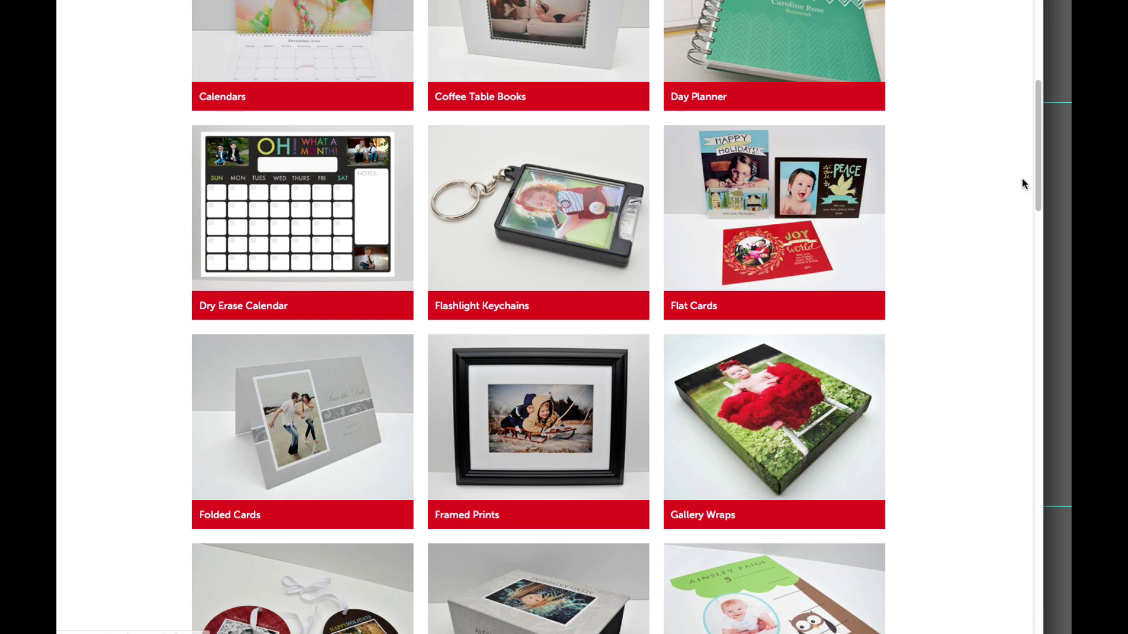
scroll(1023, 183, down, 10)
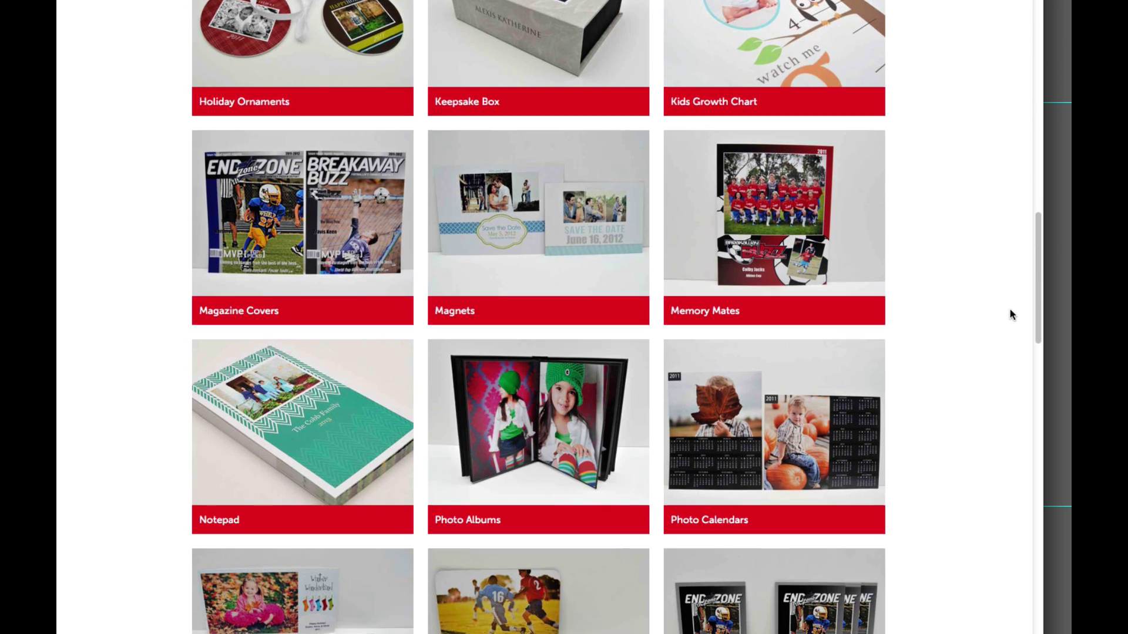
scroll(1010, 315, down, 5)
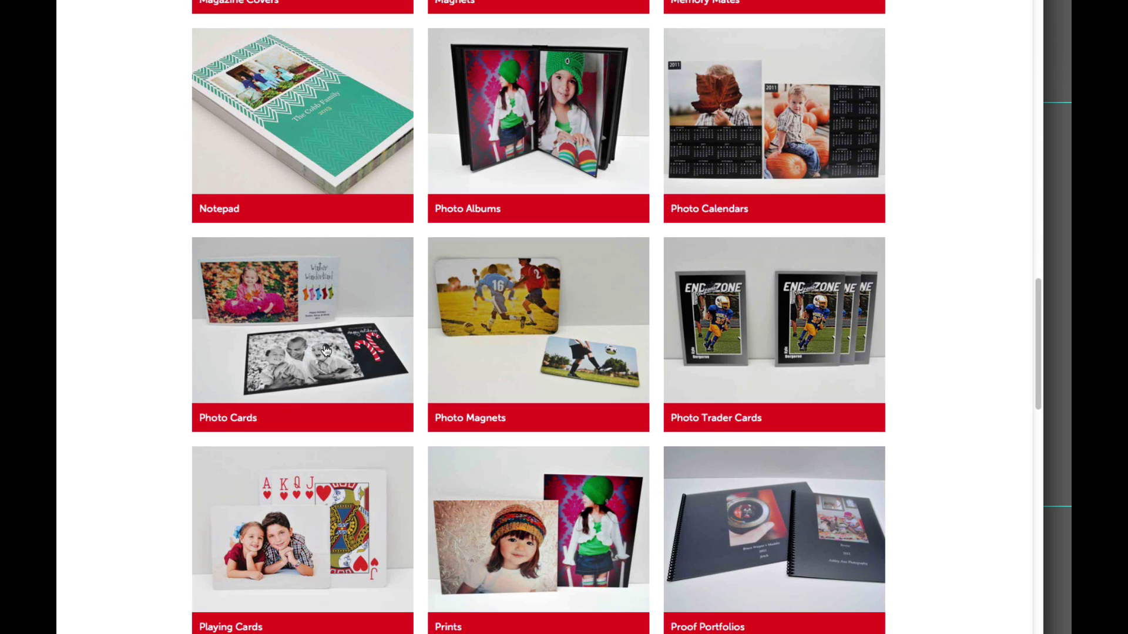
click(311, 356)
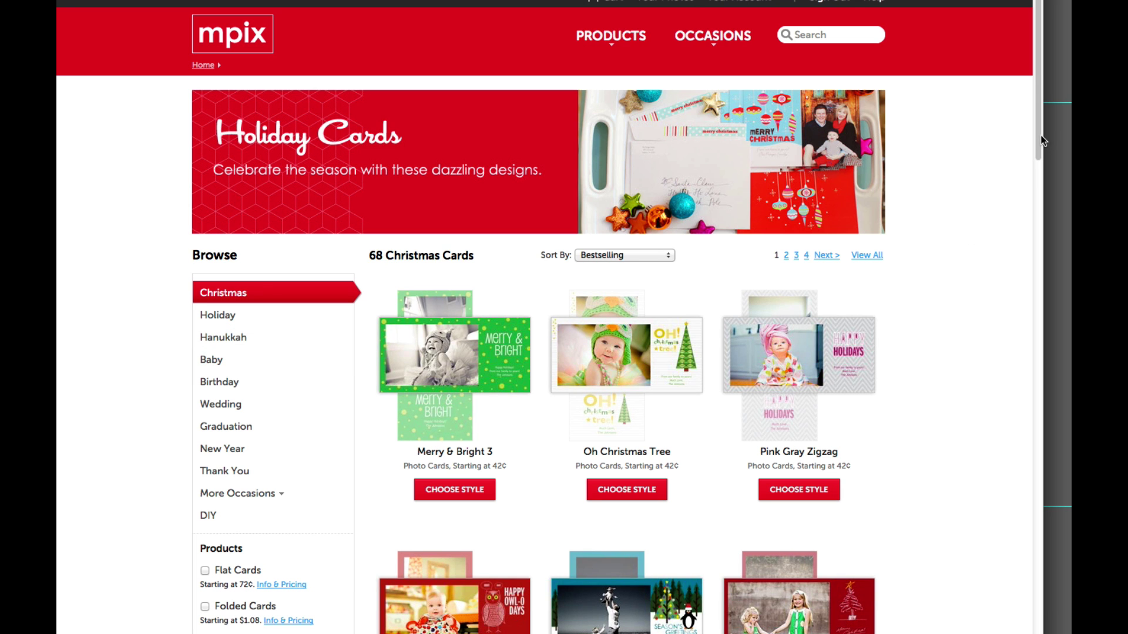
- Choose the Custom Photo Card style from the DIY designs and open its photo ordering page
scroll(1032, 159, down, 5)
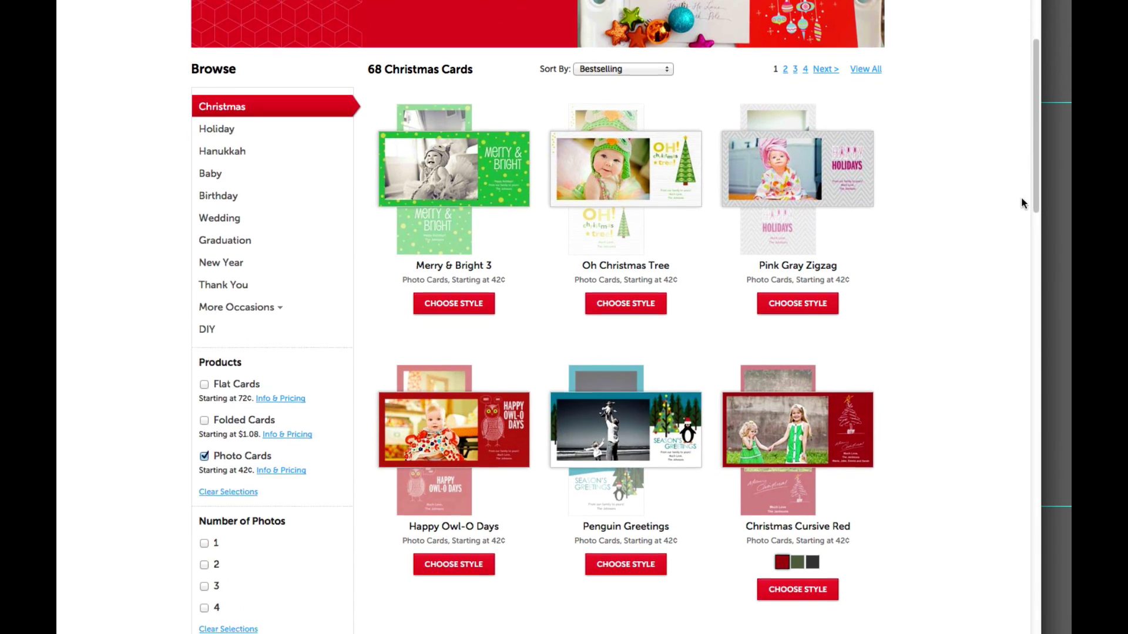
scroll(1021, 203, down, 2)
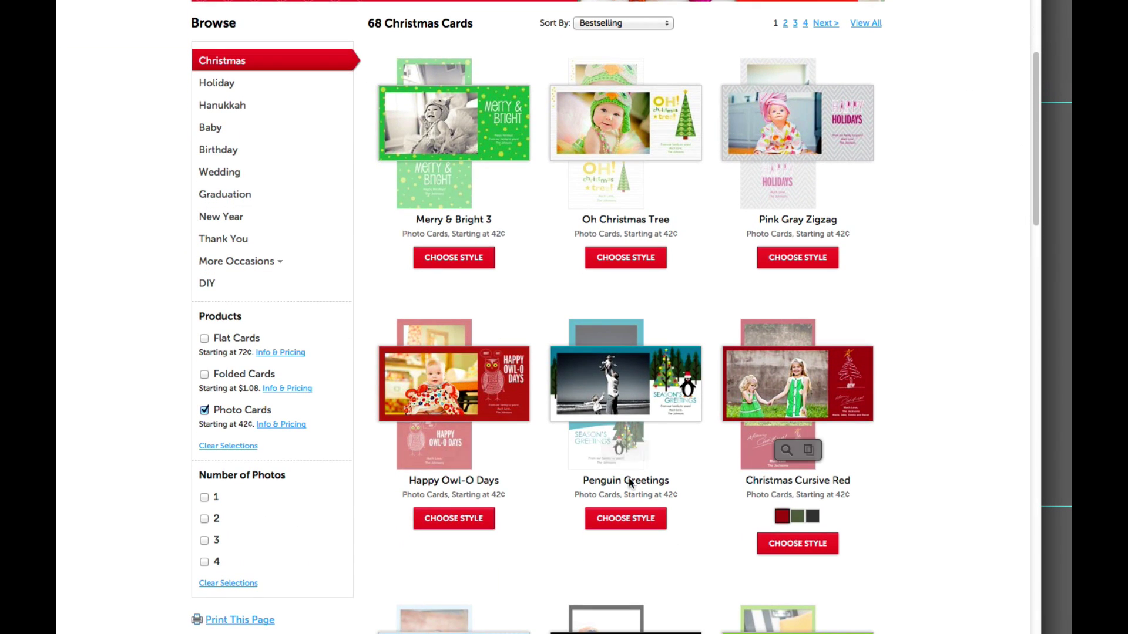
mouse_move(616, 193)
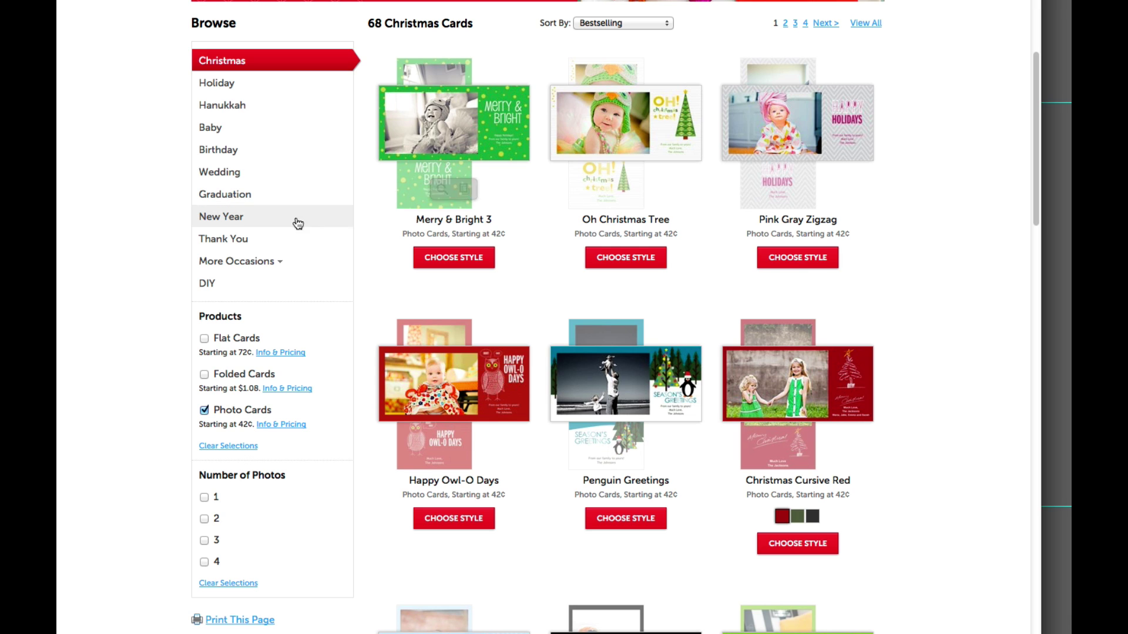
click(218, 292)
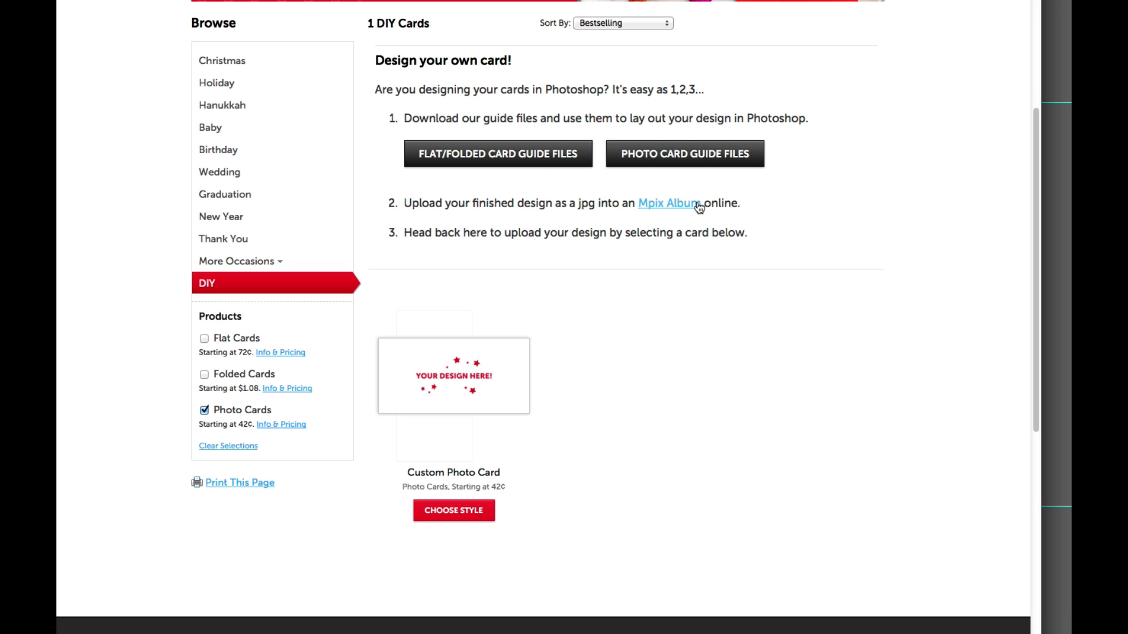
click(462, 515)
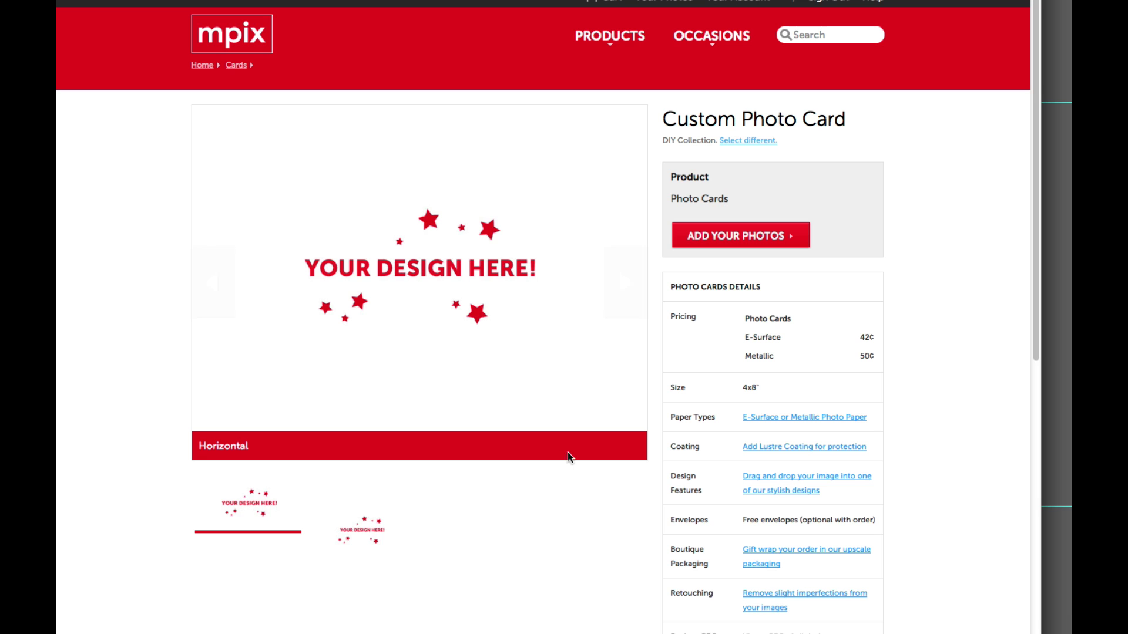
click(720, 237)
scroll(728, 258, down, 2)
scroll(745, 239, down, 1)
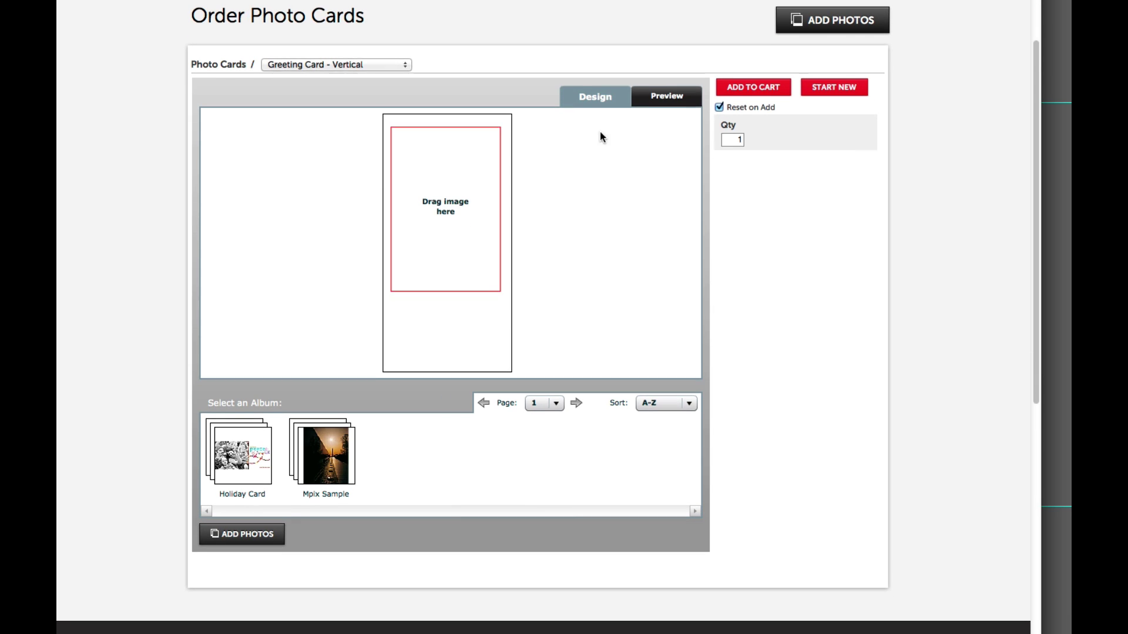
- Set the photo card layout to 4x8 Full Image and place the holidaycard image from the Holiday Card album in it
click(369, 64)
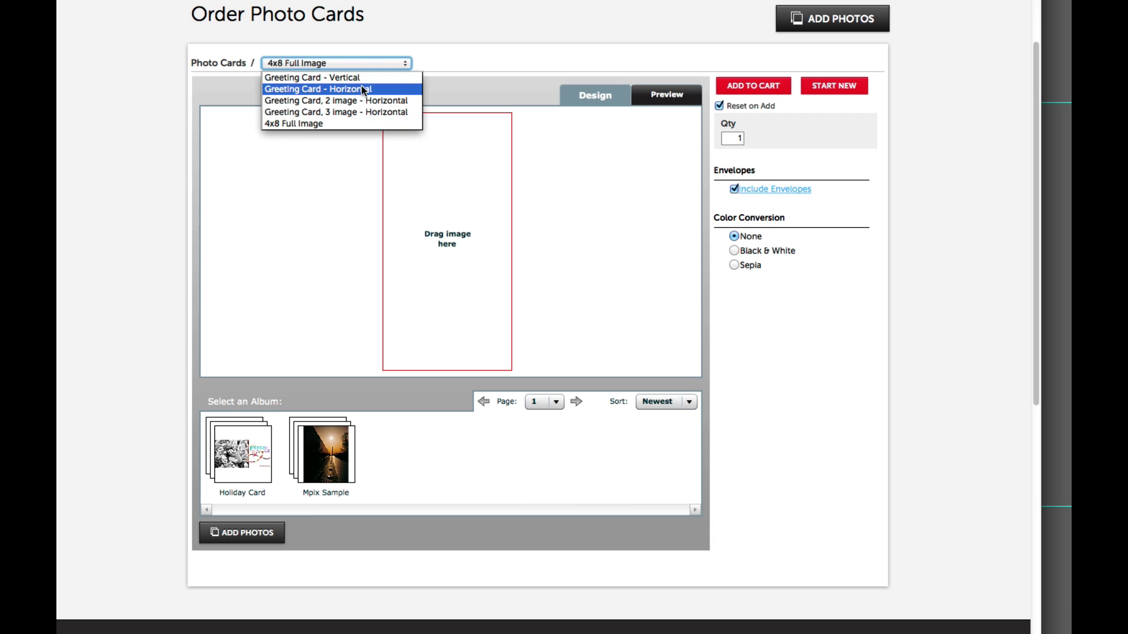
click(351, 122)
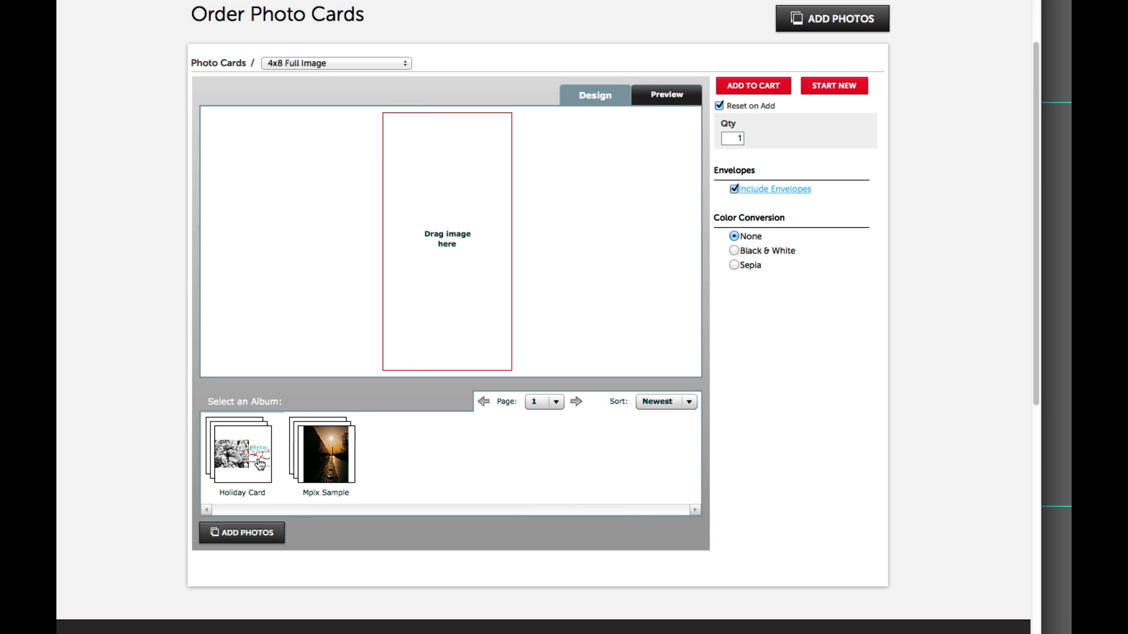
click(240, 453)
drag(246, 458, 474, 284)
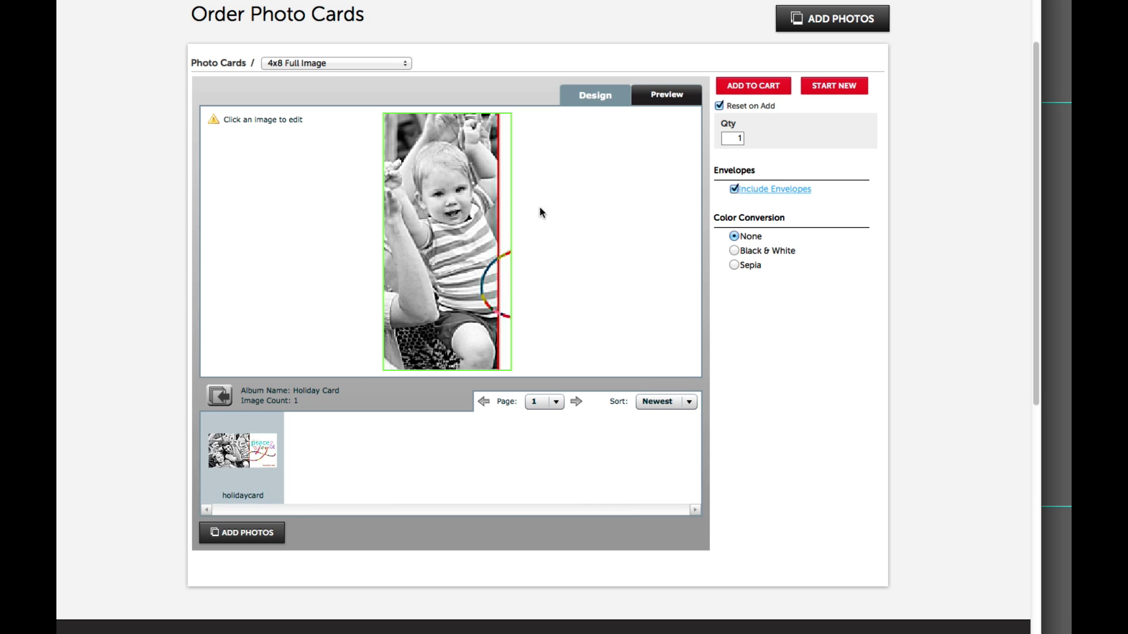
- Rotate the placed card to a horizontal page with the image upright and fully inside the crop, and save the changes
click(436, 214)
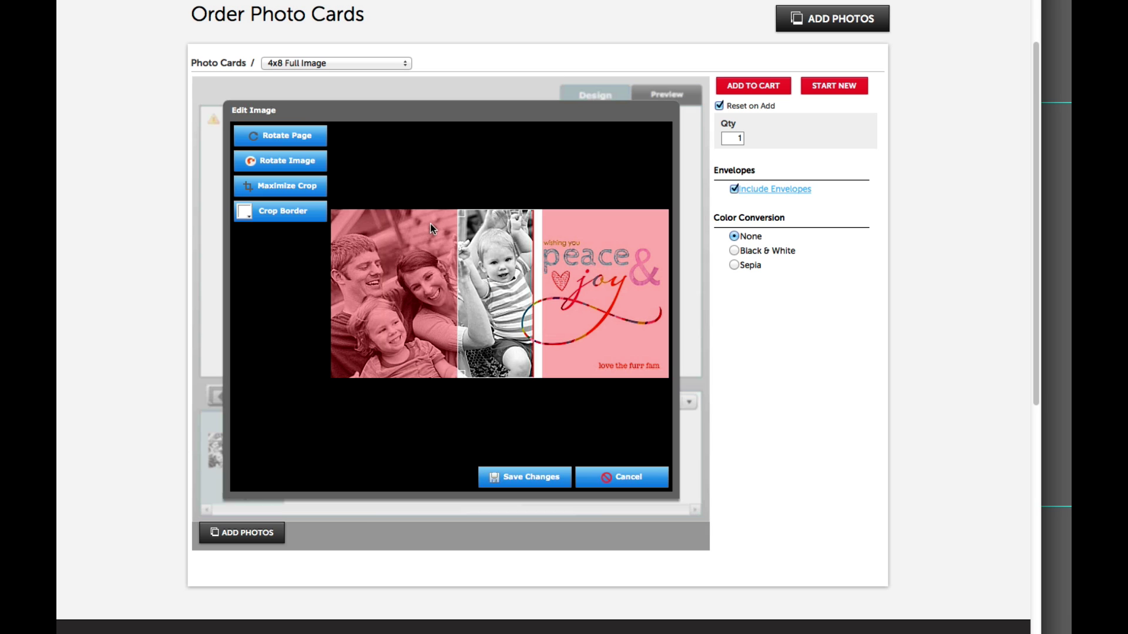
click(282, 171)
click(287, 139)
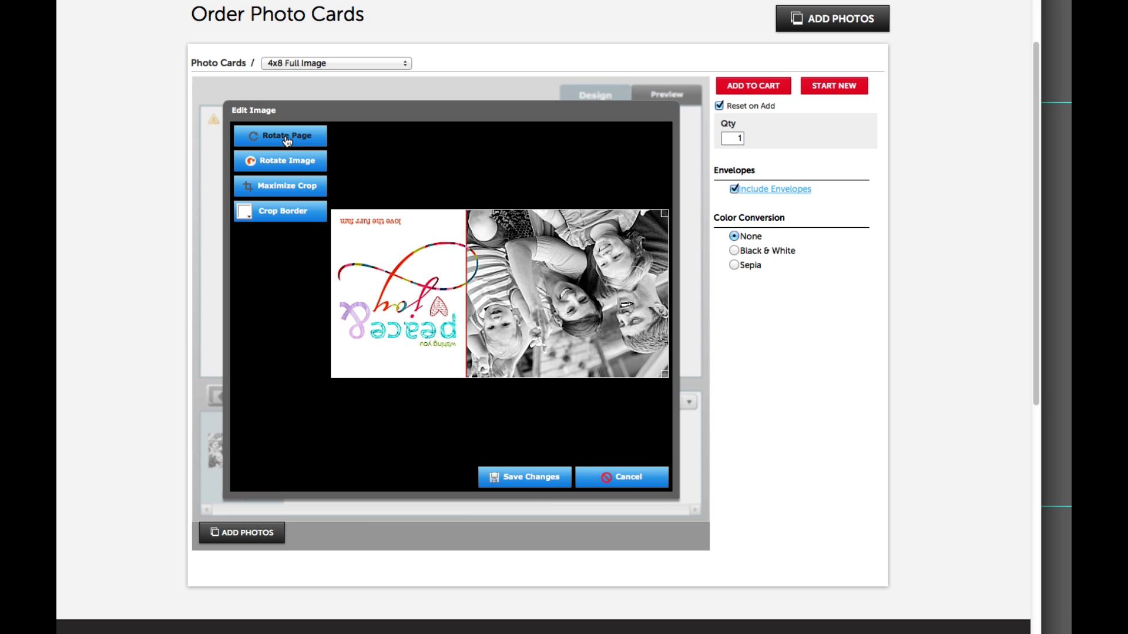
click(287, 139)
click(281, 141)
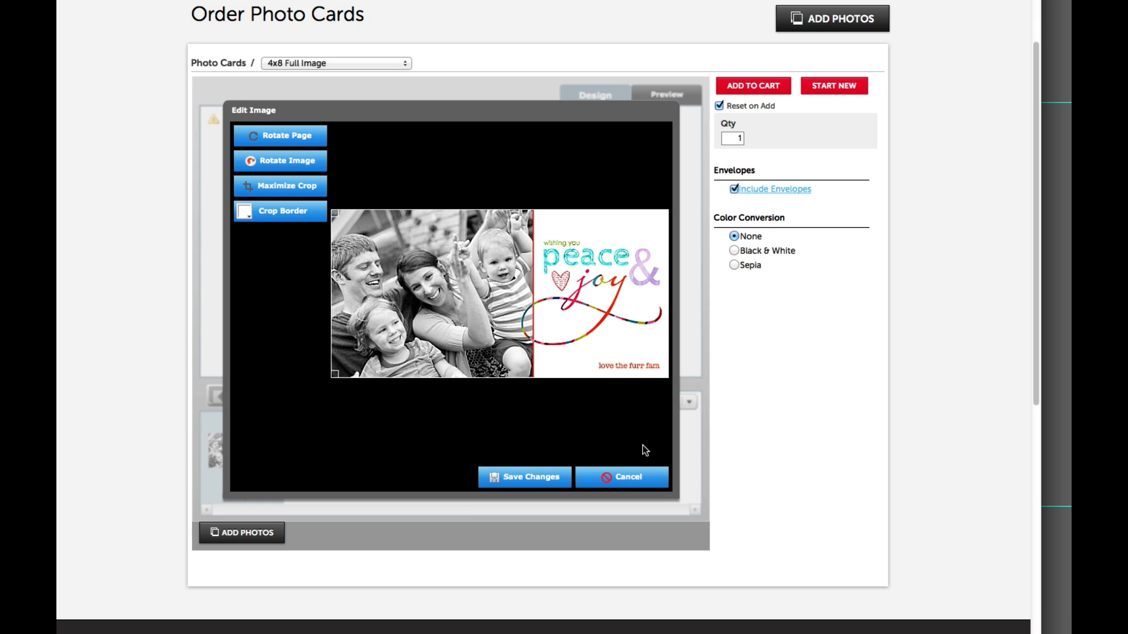
click(548, 478)
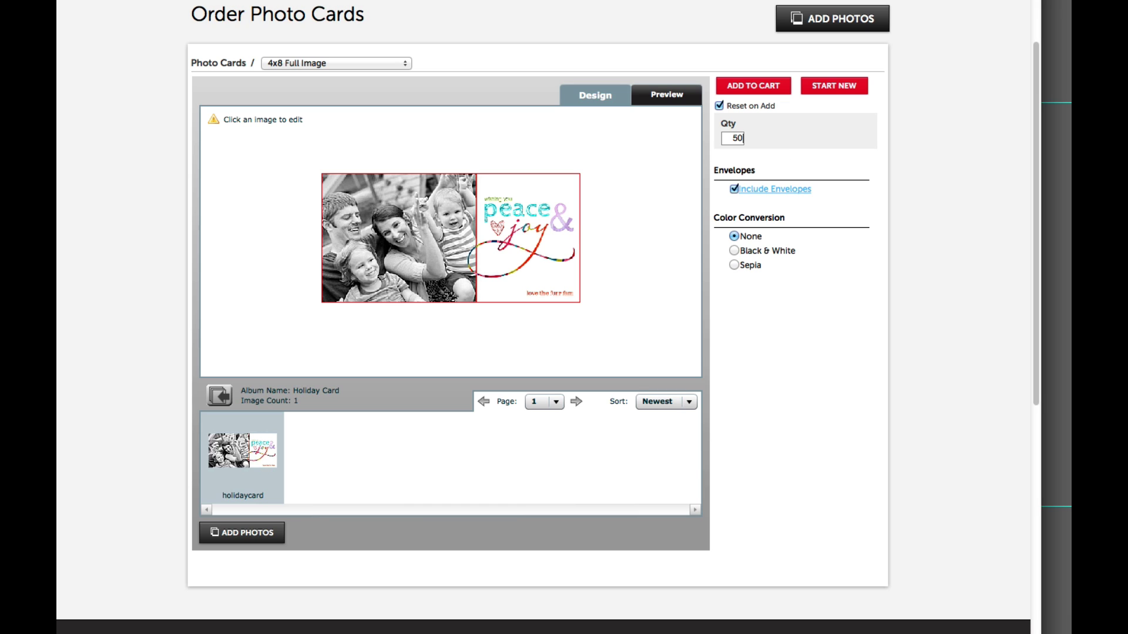
- Set the quantity to 50, add the photo cards to the cart, and open the cart
click(756, 92)
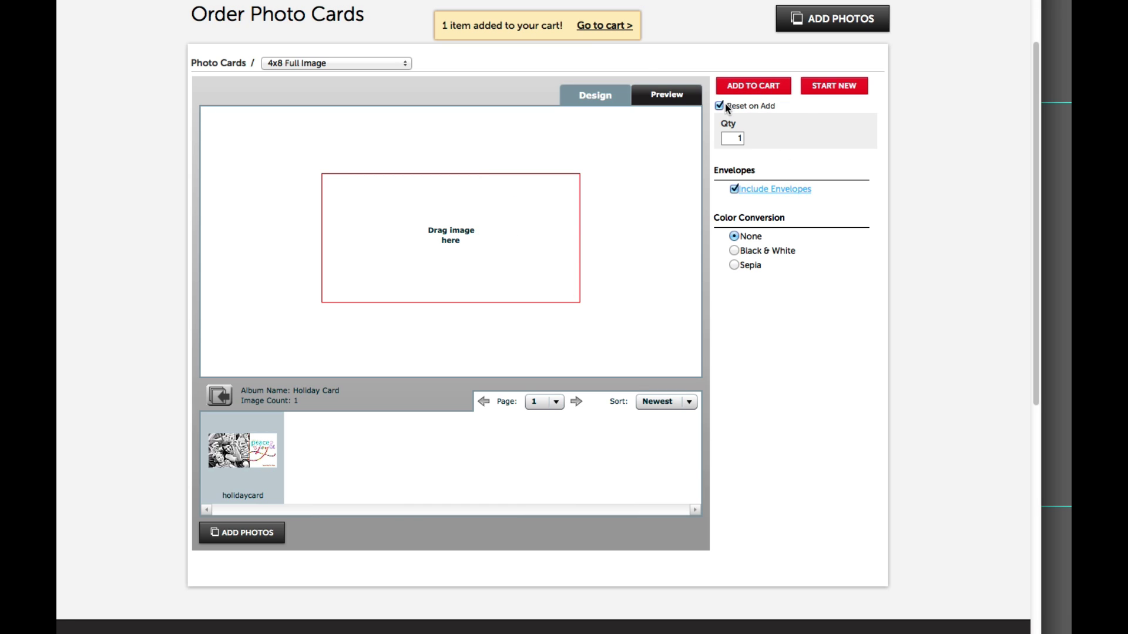
click(605, 25)
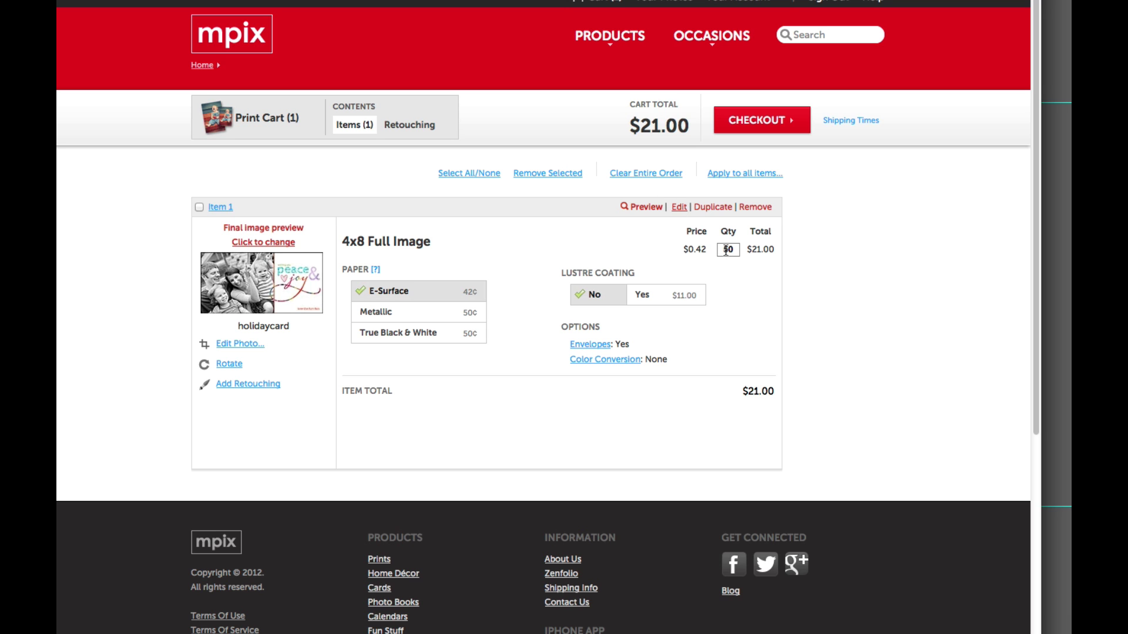